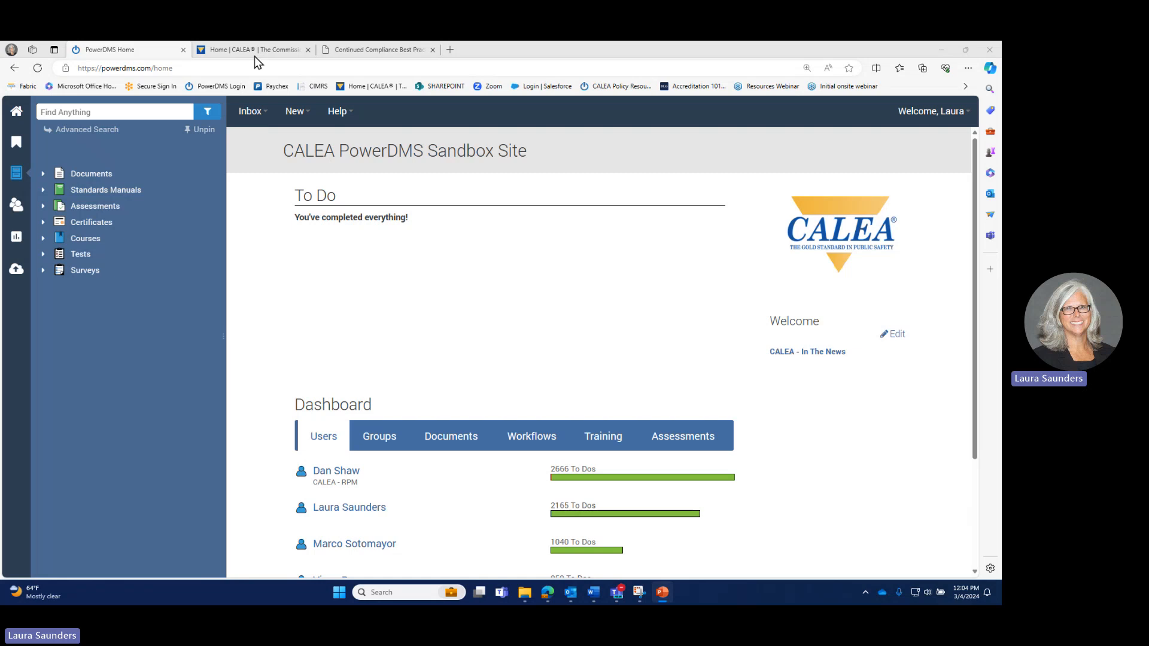
Switch to the CALEA website and open its Tools & Tutorials page from the Education section.
mouse_move(256, 57)
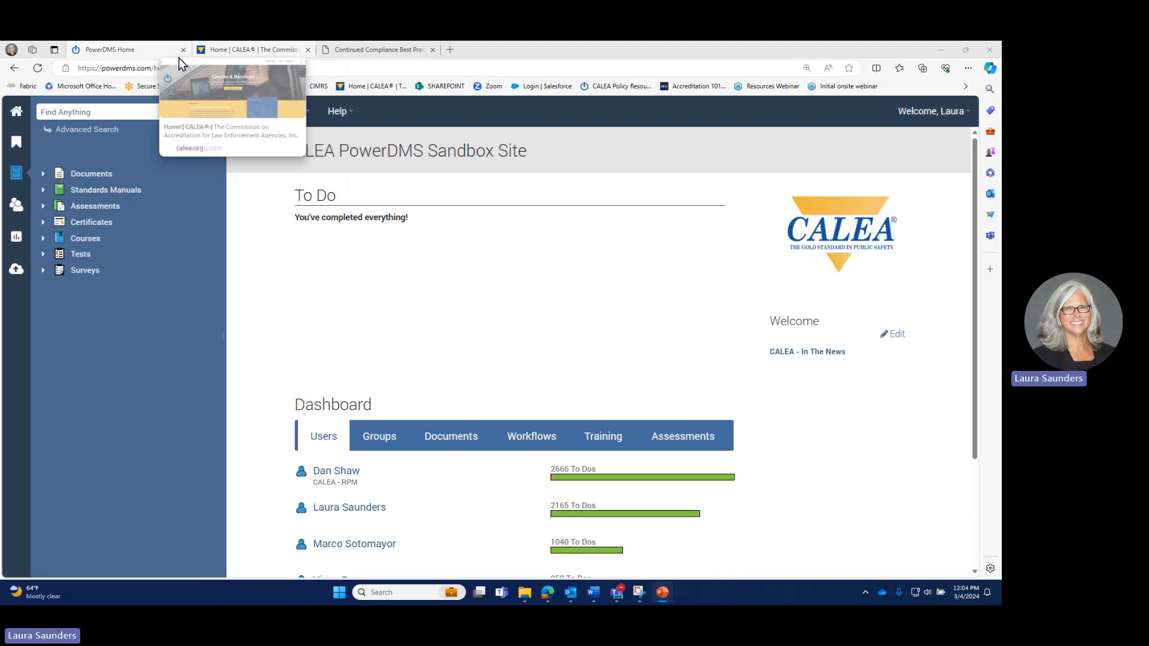
click(235, 51)
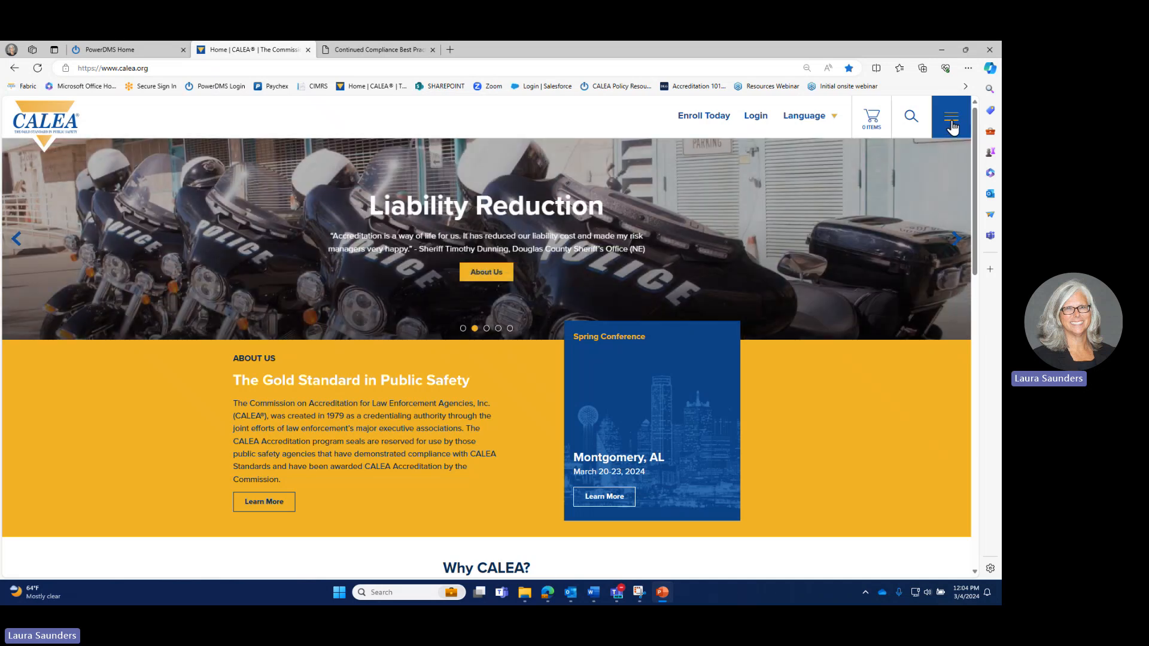
click(952, 127)
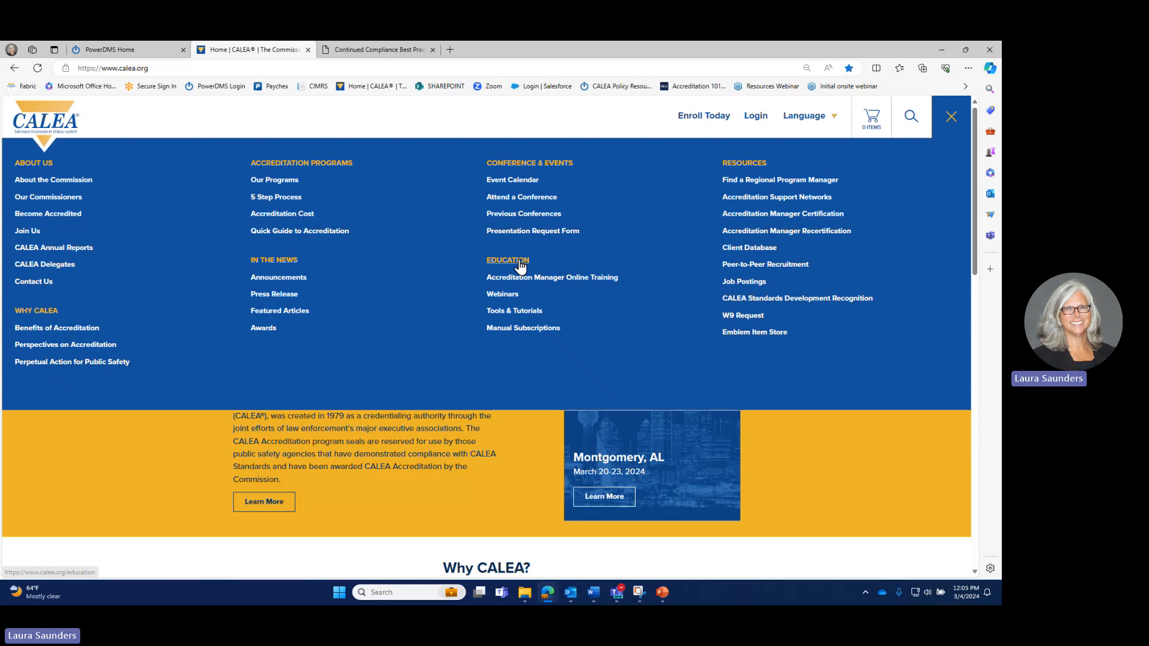
click(516, 319)
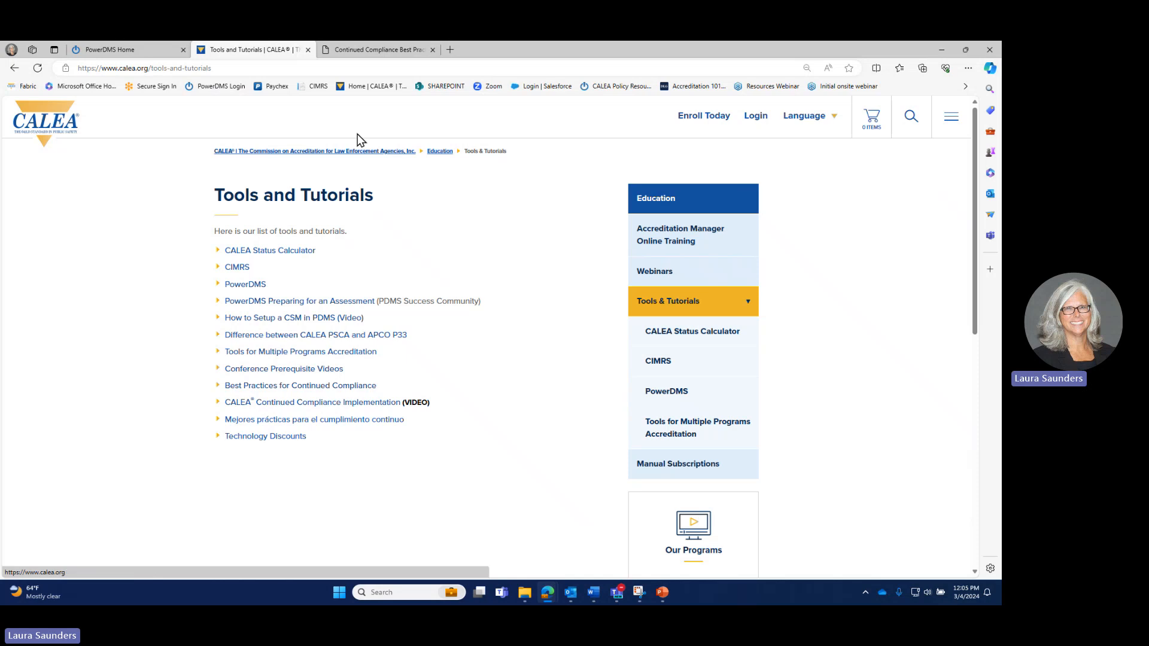
Copy the first assessment naming example, "CALEA Law Enforcement Adv. Accreditation: Month/Year – Month/Year", from the Continued Compliance best practices PDF.
click(377, 51)
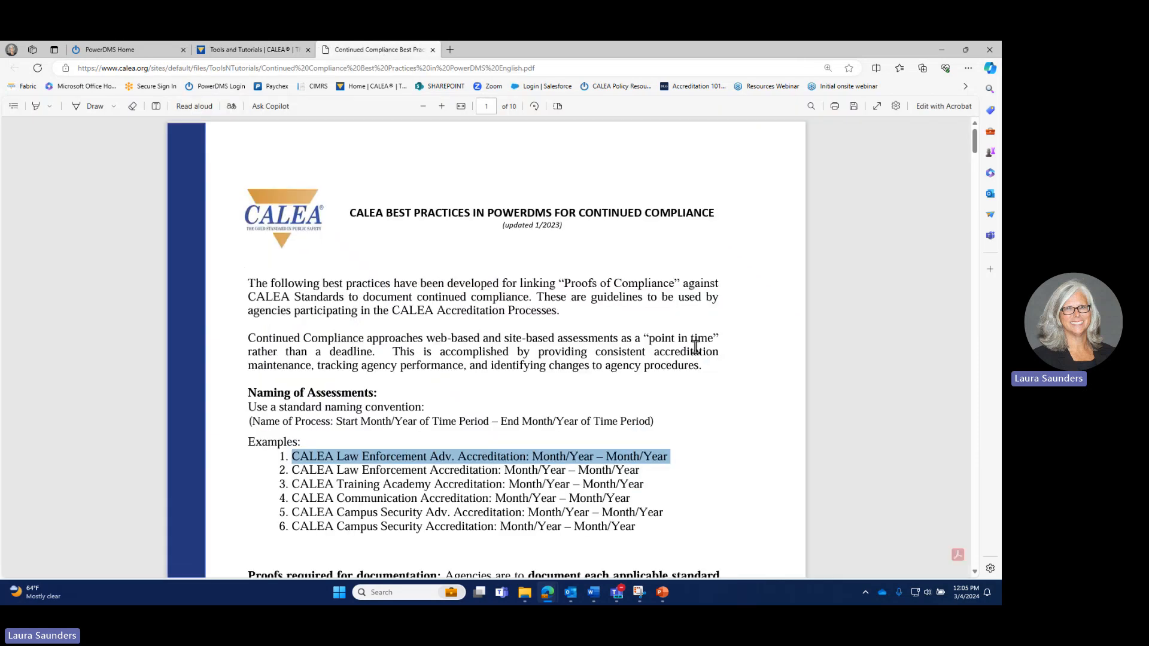
click(723, 476)
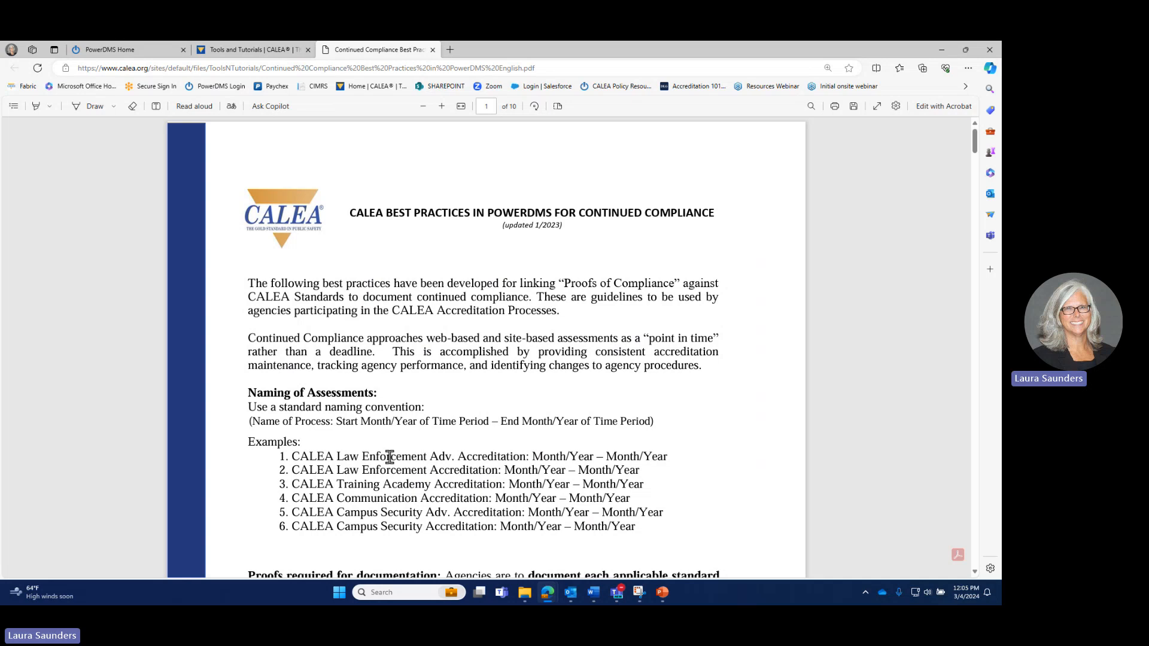
drag(674, 458, 292, 466)
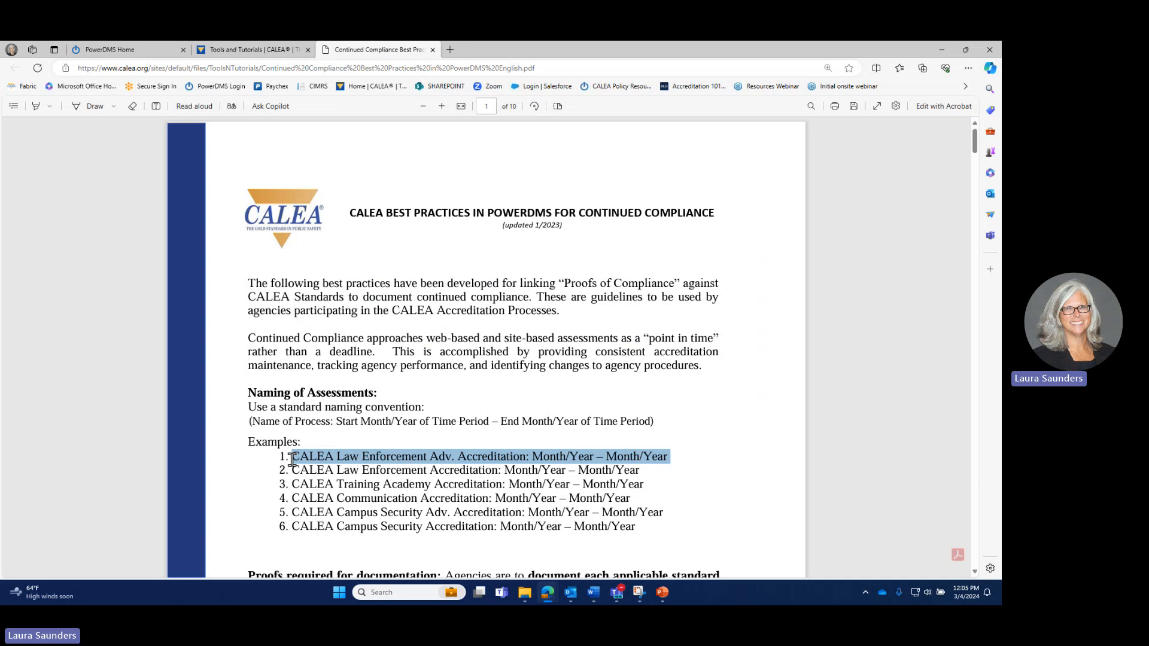
scroll(707, 362, down, 5)
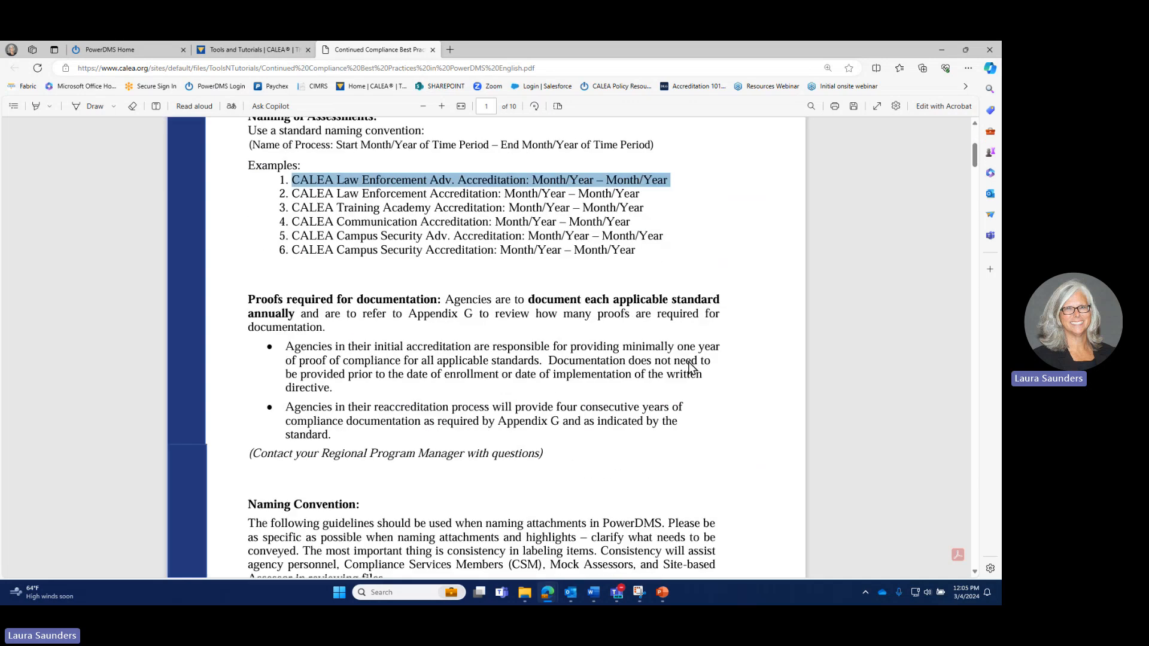
scroll(690, 366, up, 4)
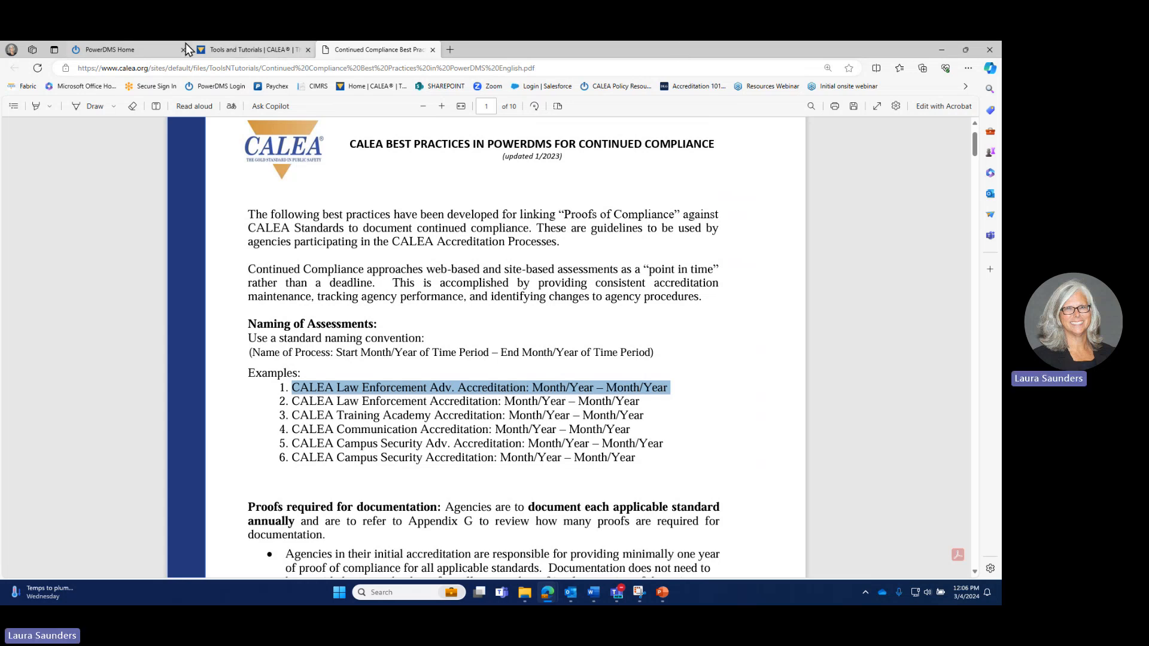
Return to PowerDMS and open the CALEA Law Enforcement Standards manual from the standards manuals.
click(156, 56)
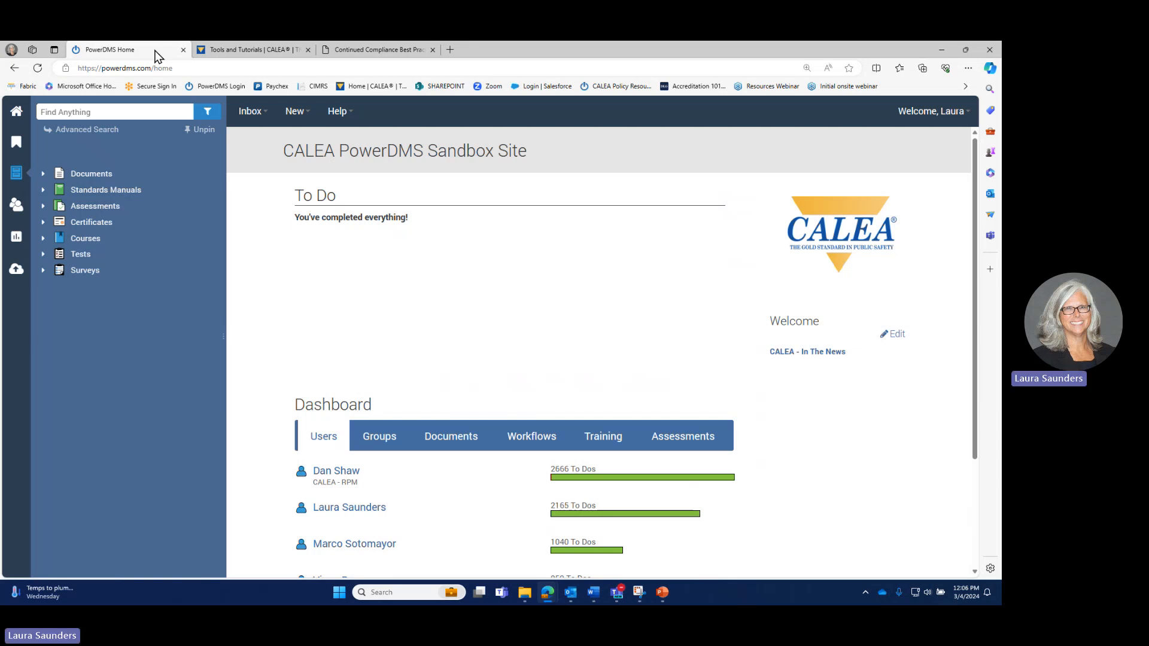
click(299, 120)
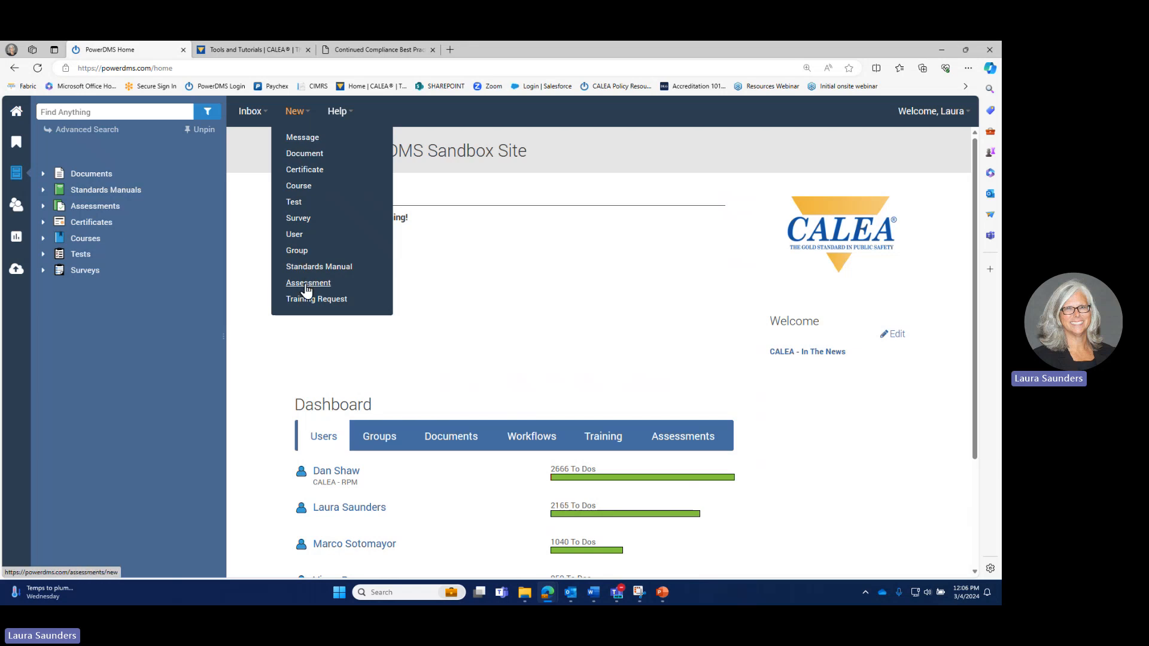
click(128, 190)
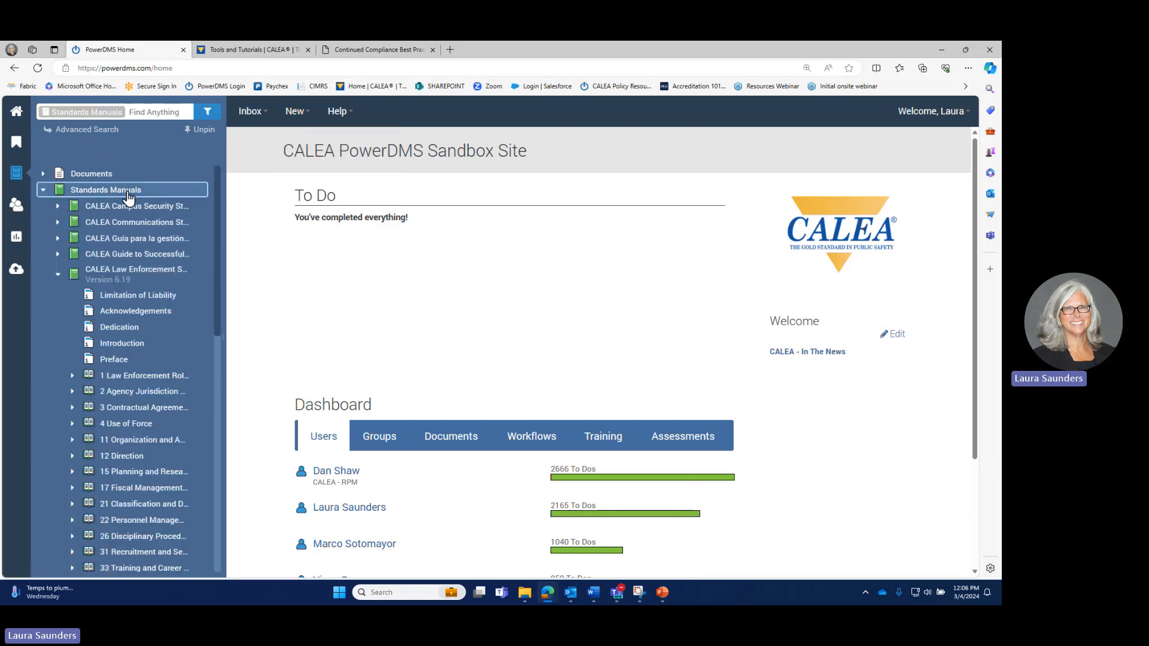
drag(225, 149, 258, 149)
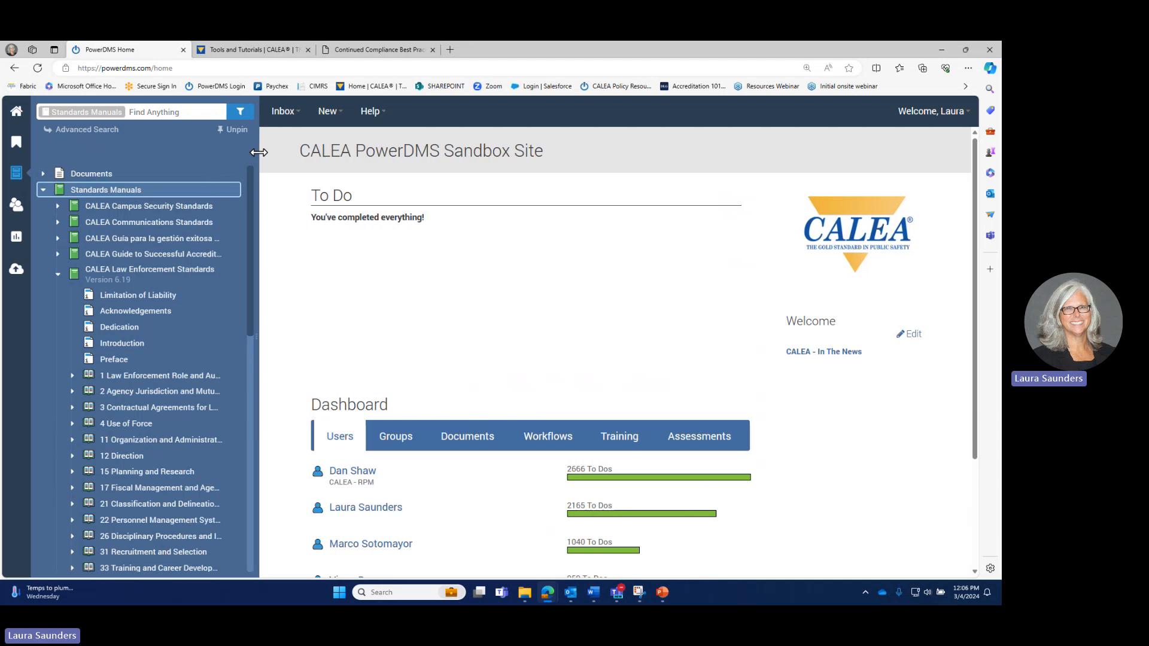
click(188, 269)
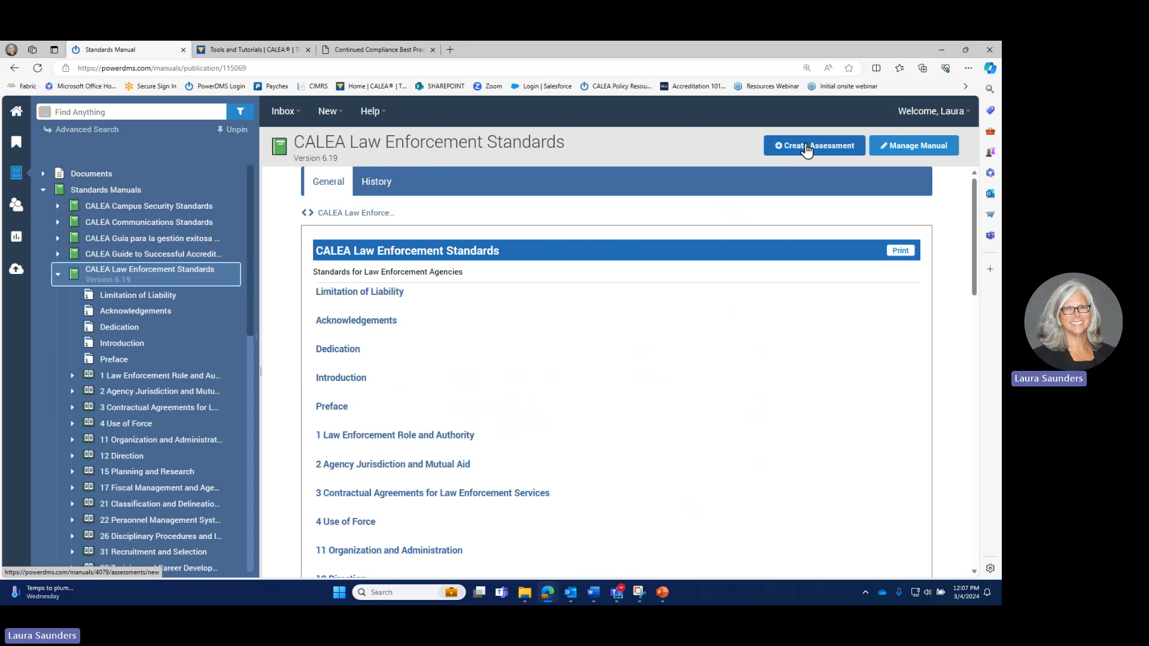
Start a new assessment based on the CALEA Law Enforcement Standards manual.
click(325, 115)
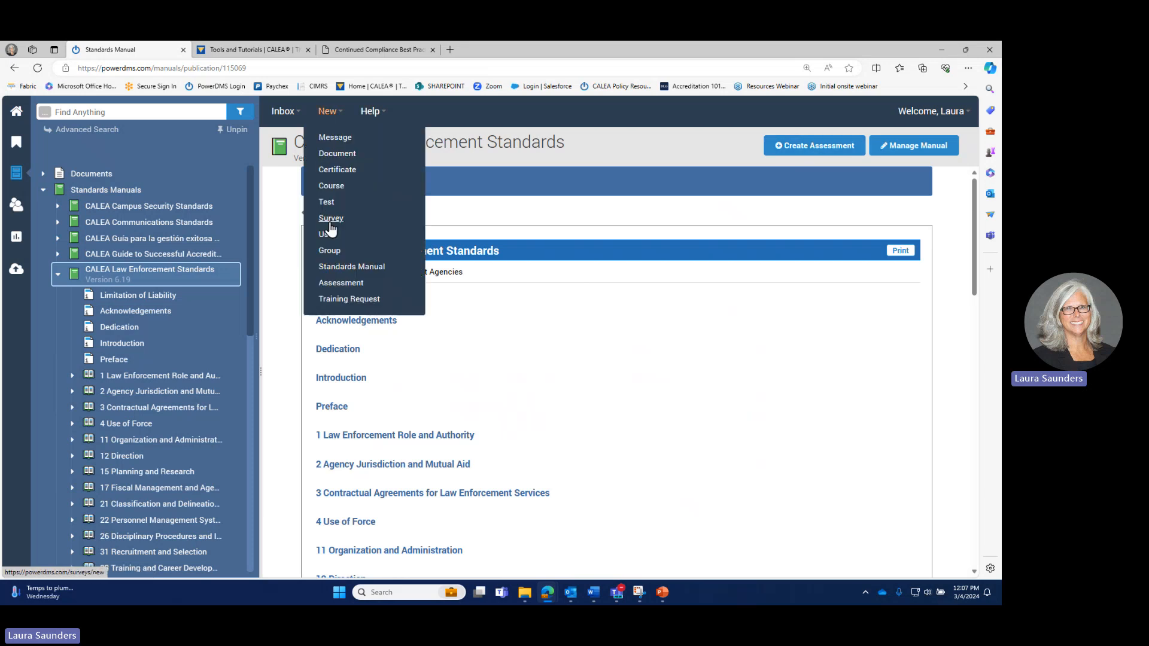
click(339, 283)
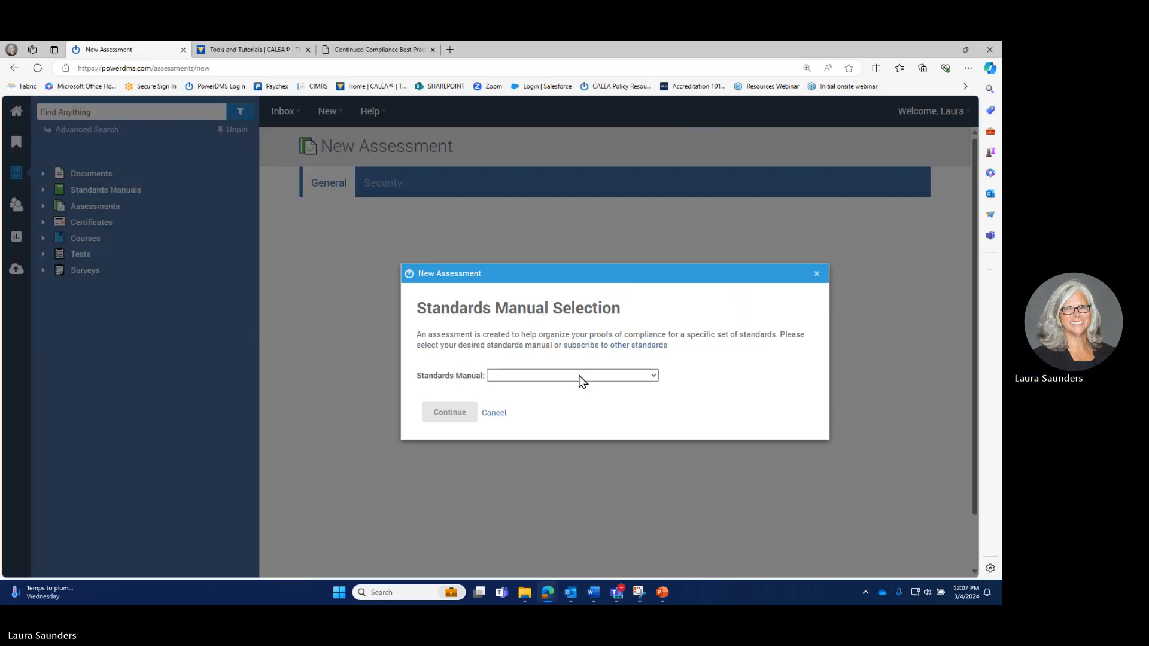
click(580, 377)
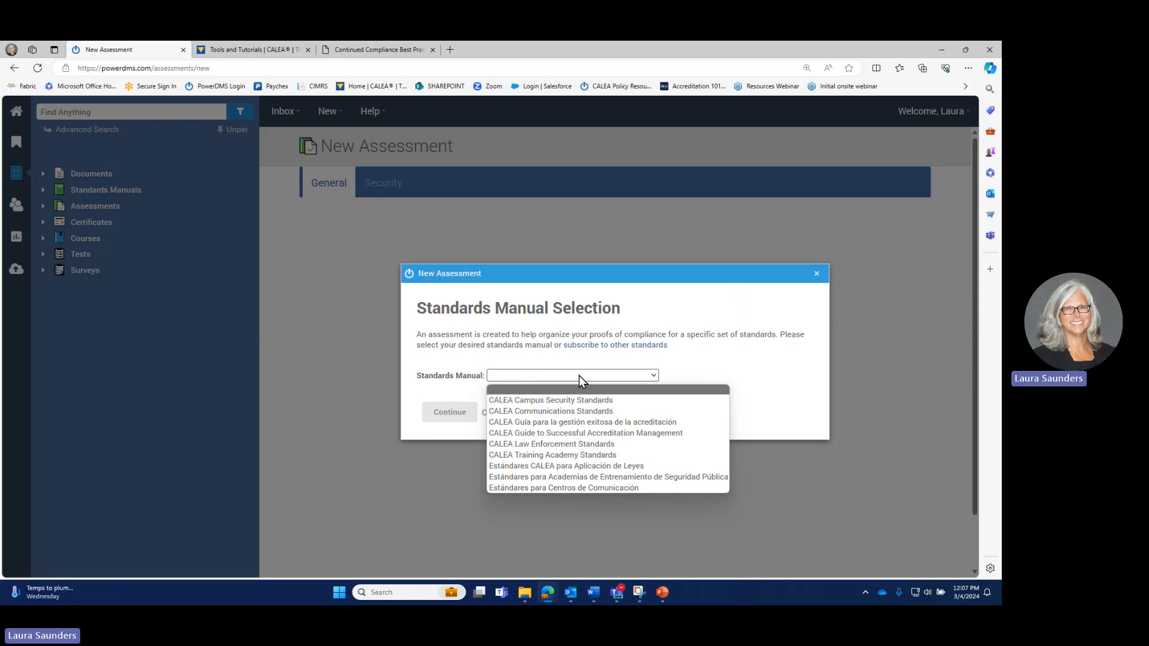
click(551, 444)
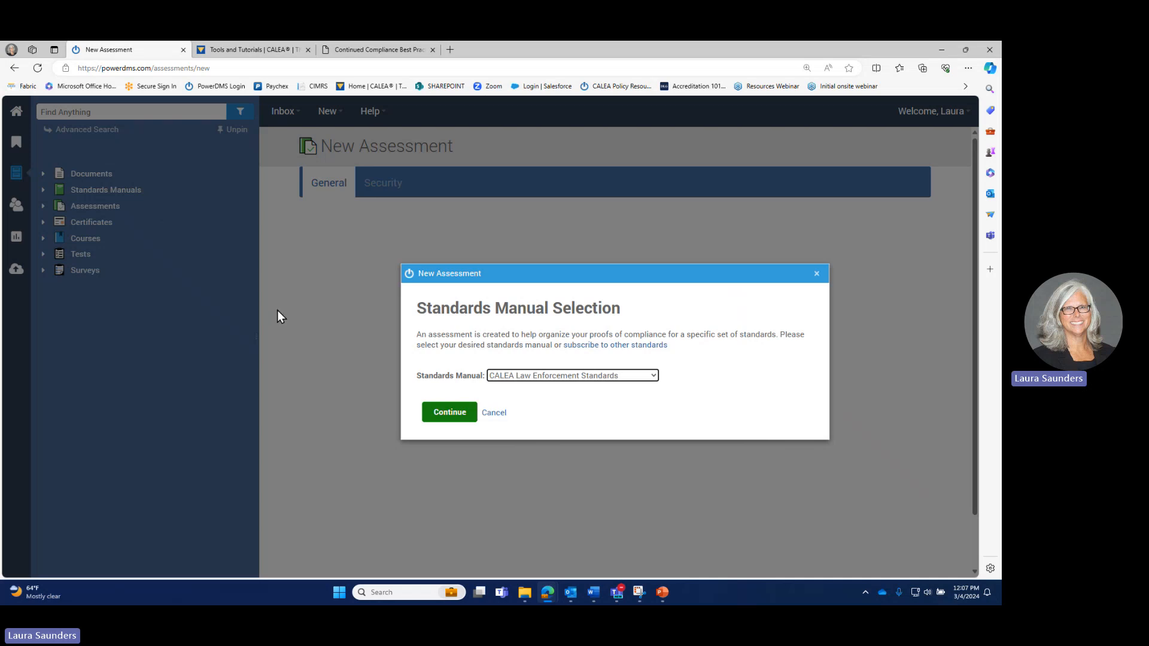
click(455, 420)
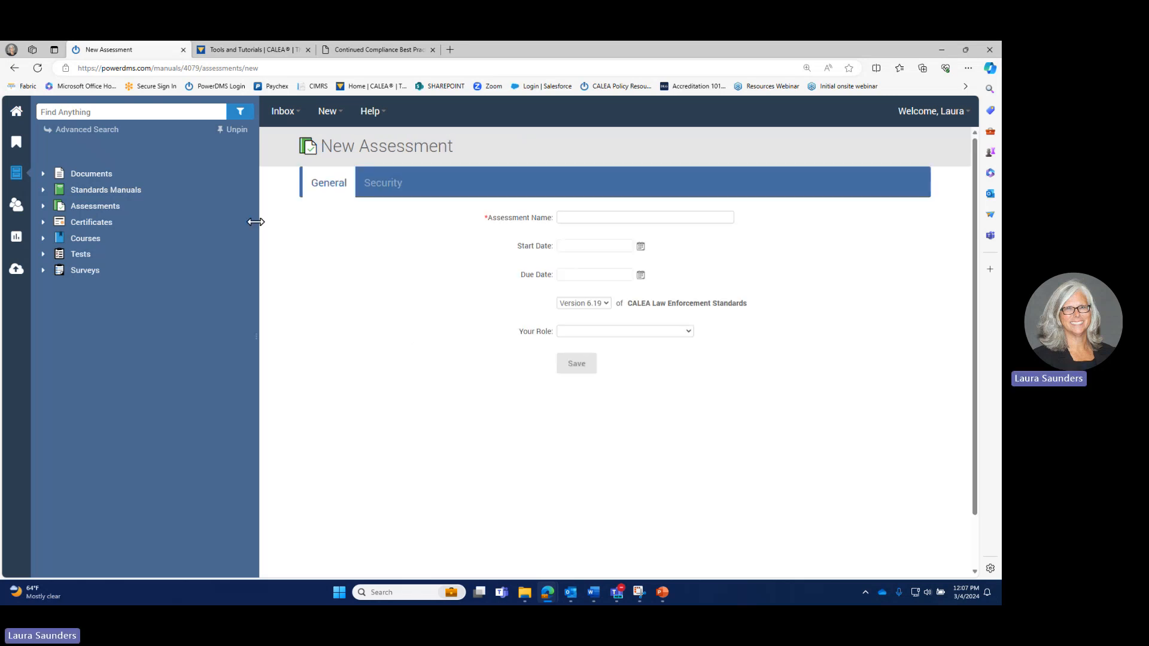
Paste the copied naming example into the new assessment's name.
drag(255, 221, 226, 219)
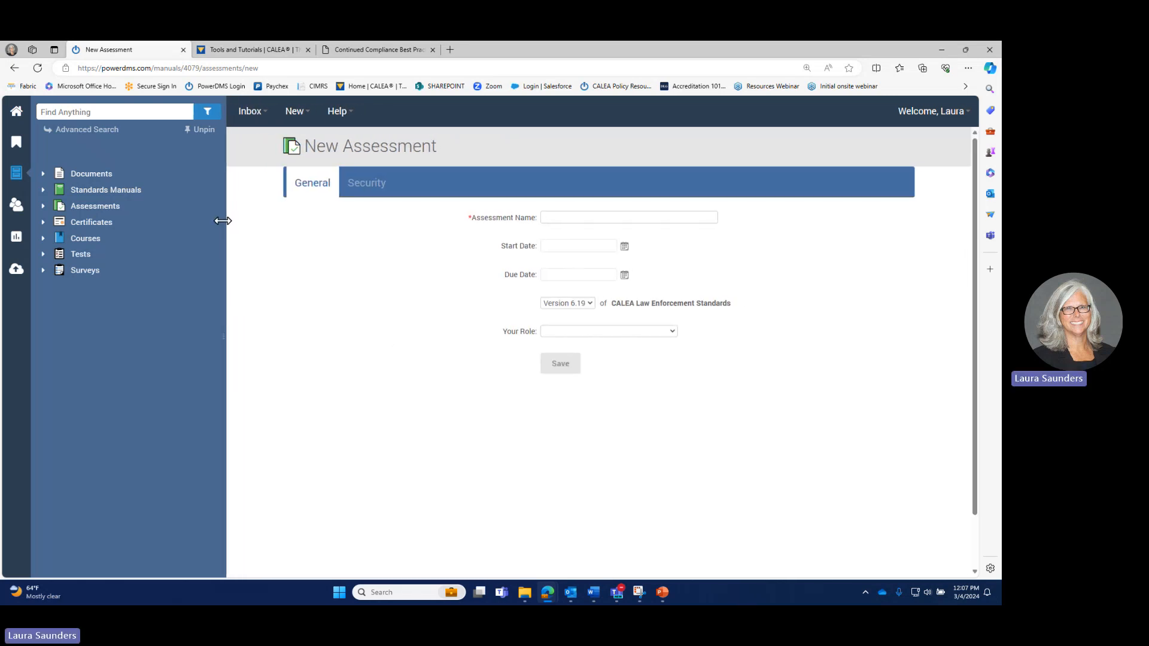
click(580, 215)
key(ctrl+v)
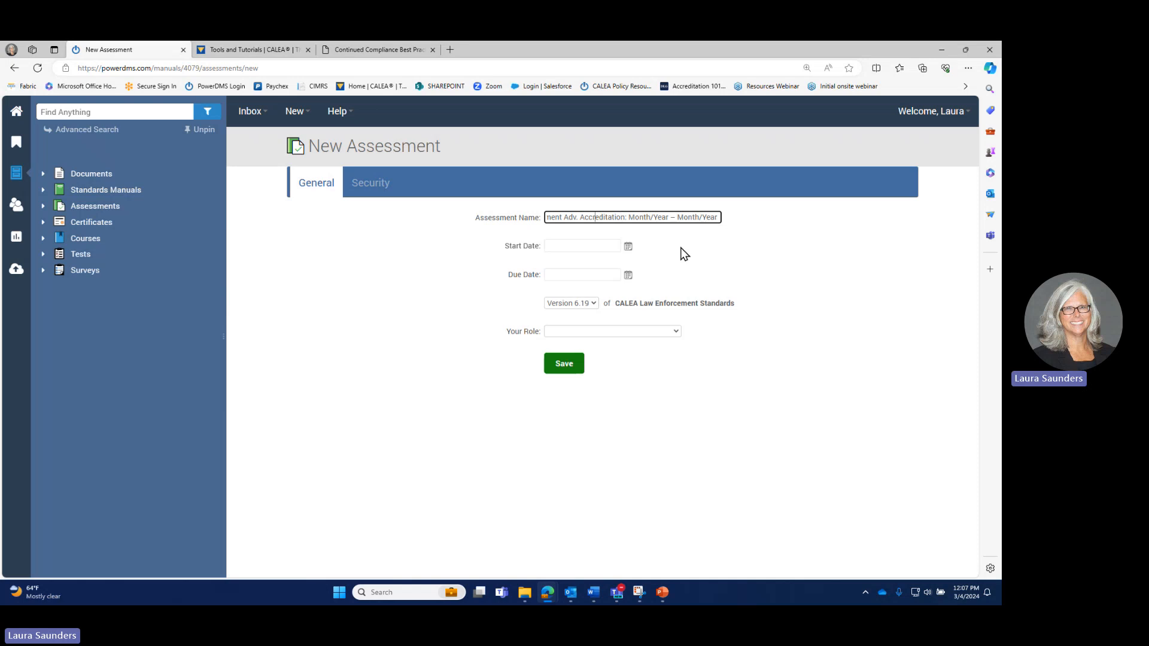
key(Home)
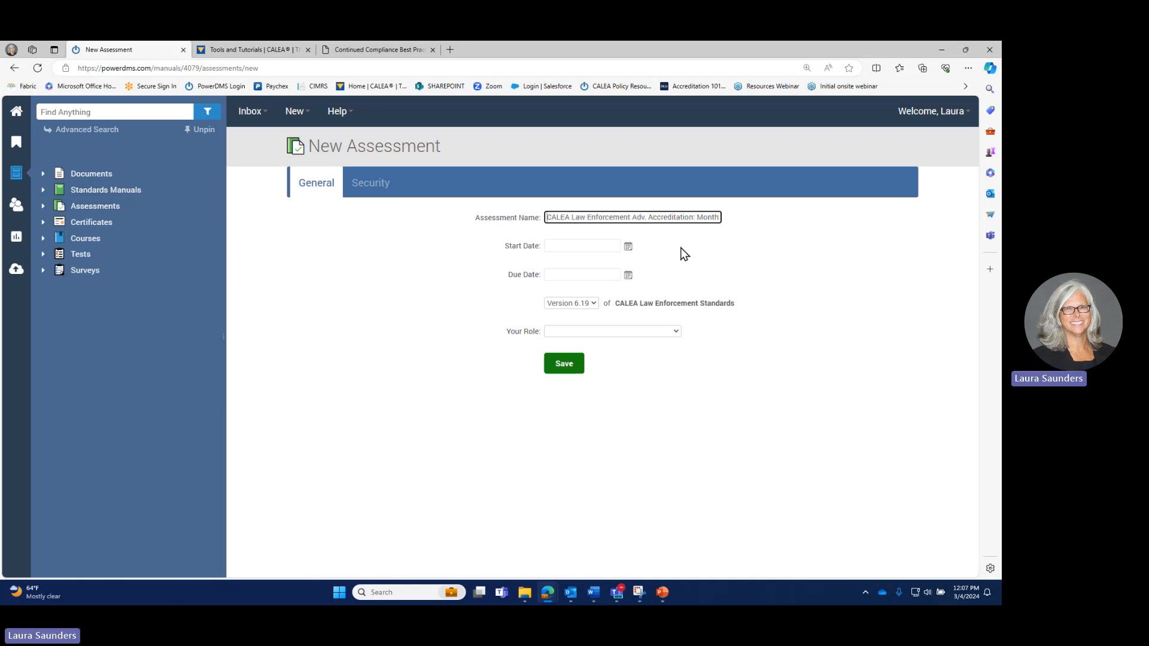
Edit the assessment name to read "CALEA LE Adv. Accreditation: 3/2024 -".
drag(576, 217, 630, 219)
text(E)
drag(647, 218, 686, 218)
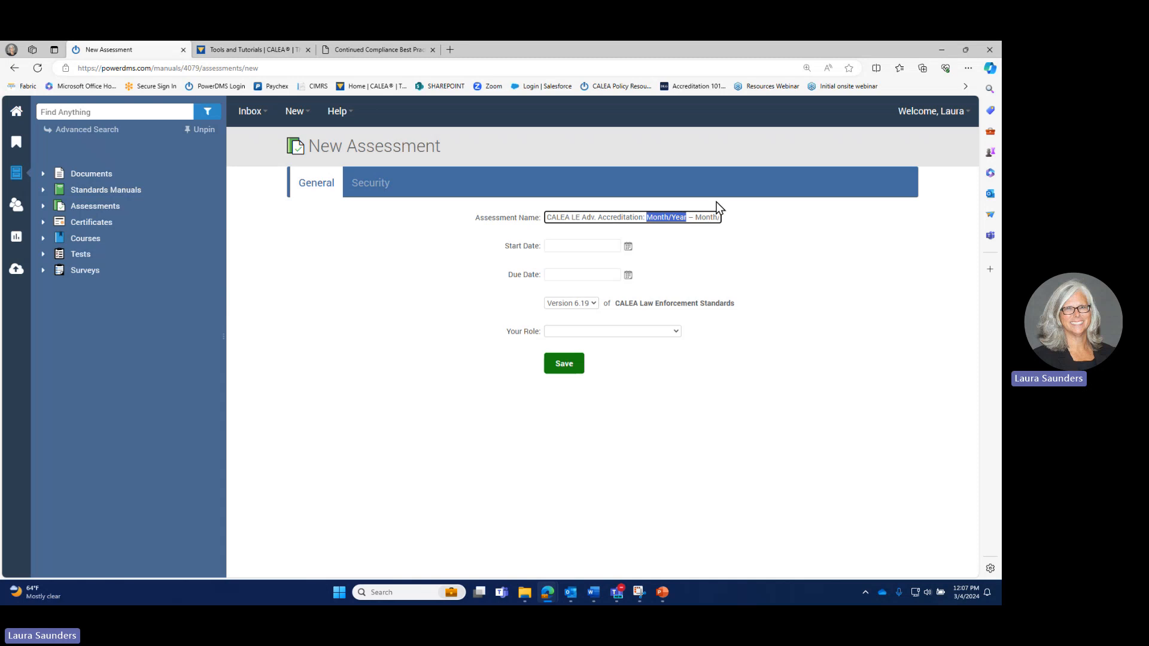
text(3/2024)
key(Delete)
key(Delete)
key(Delete)
key(Delete)
key(Delete)
key(Delete)
key(Delete)
key(Delete)
key(Delete)
key(Delete)
key(Delete)
key(Delete)
key(Delete)
Set the assessment's start date to 3/4/2024 and its due date to 1/1/2028.
click(628, 247)
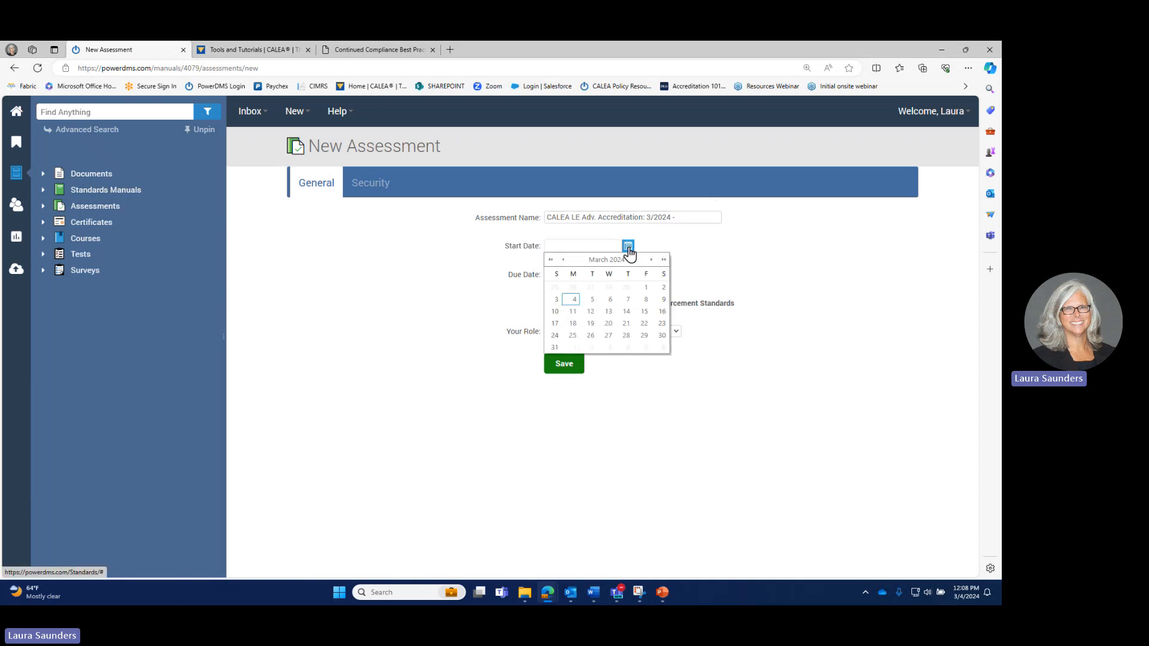
click(572, 301)
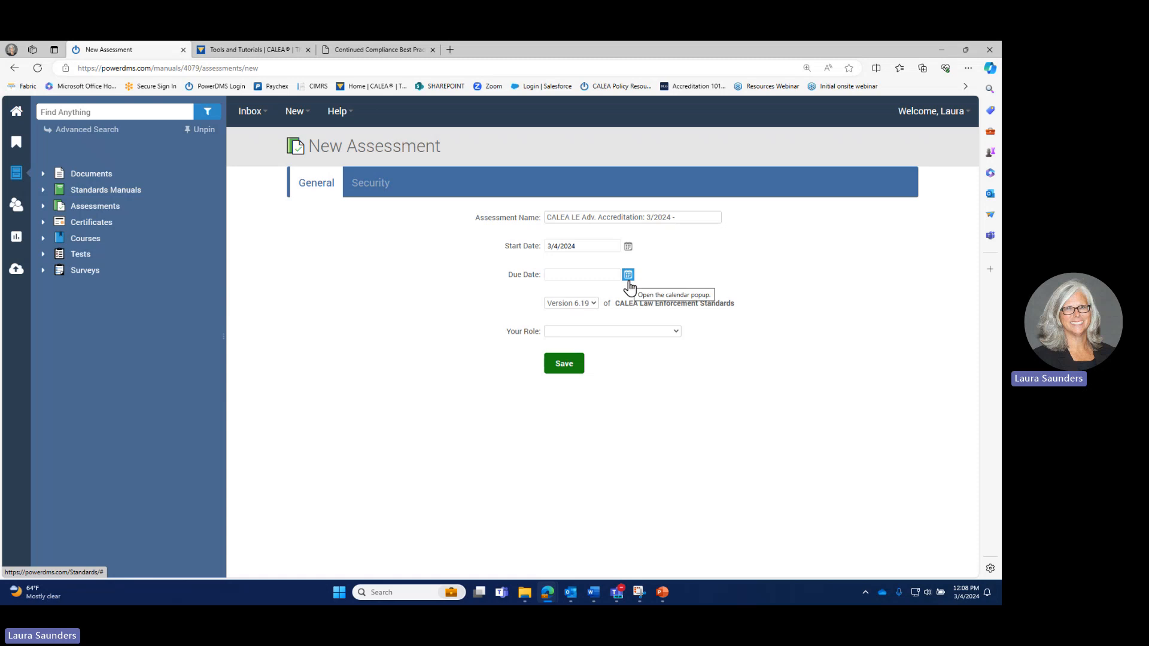
click(585, 275)
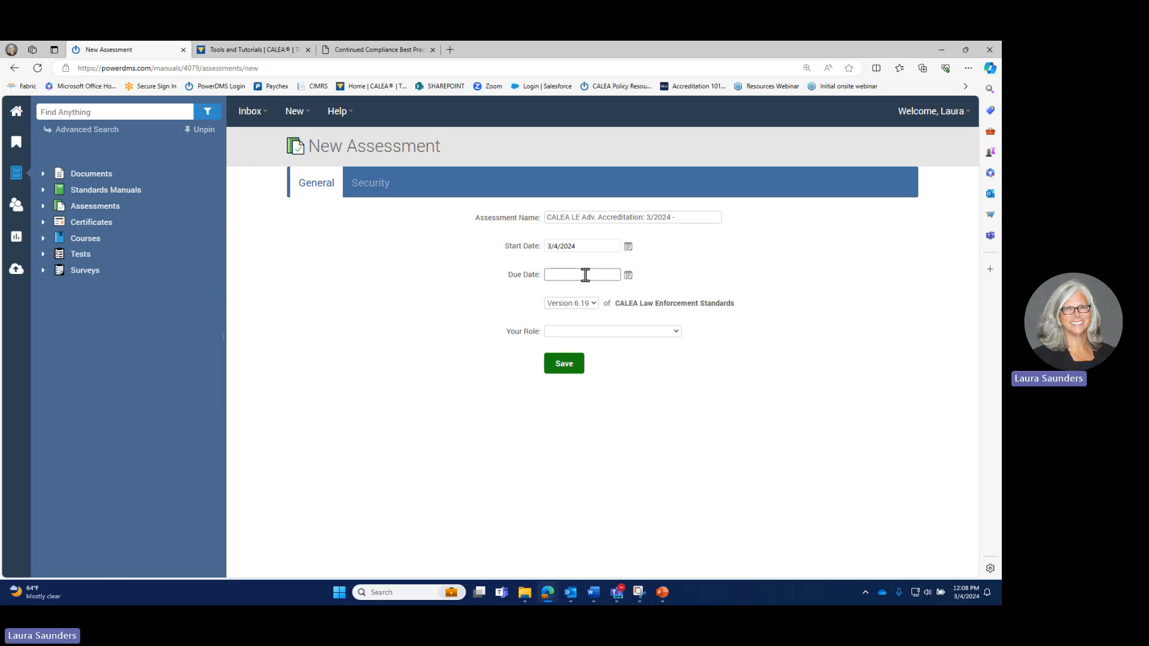
click(585, 275)
text(1/2028)
drag(586, 275, 509, 281)
text(1/1/2028)
key(Tab)
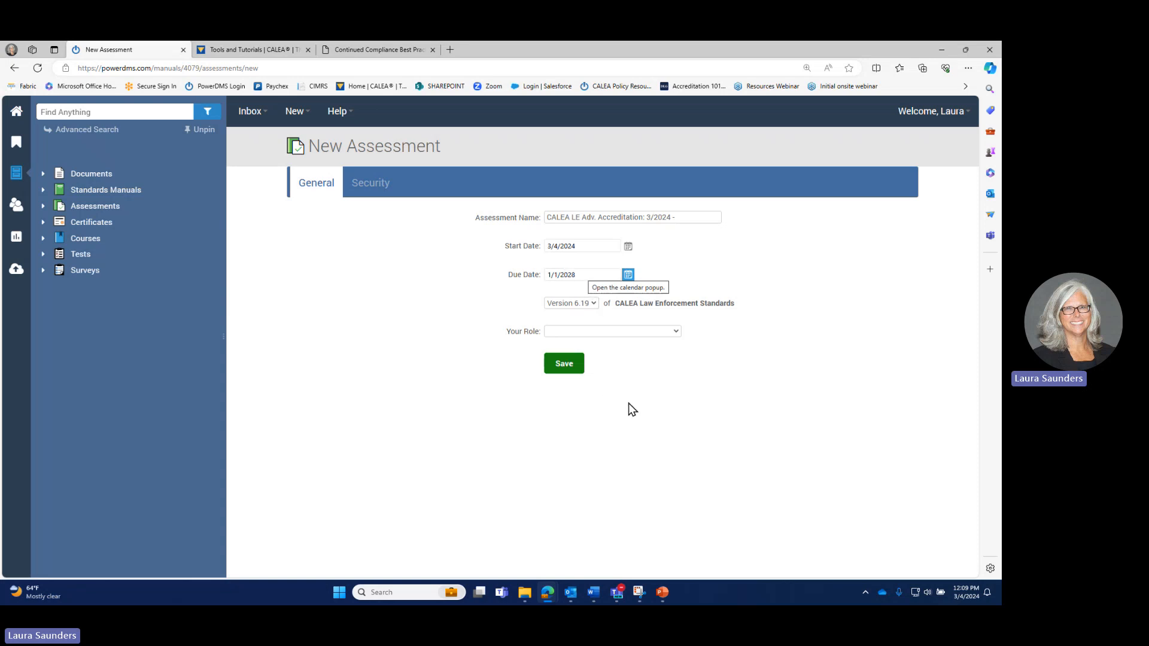
Choose Version 6.19 of the standards and the Accreditation Manager role, and save the assessment.
click(594, 303)
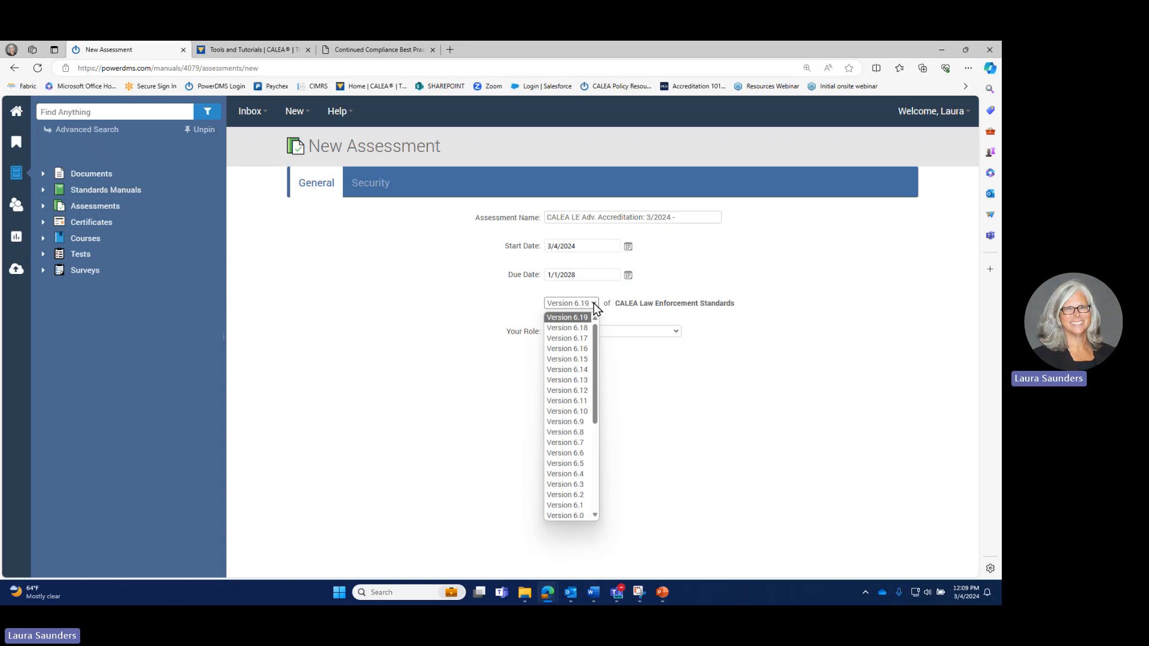
click(567, 317)
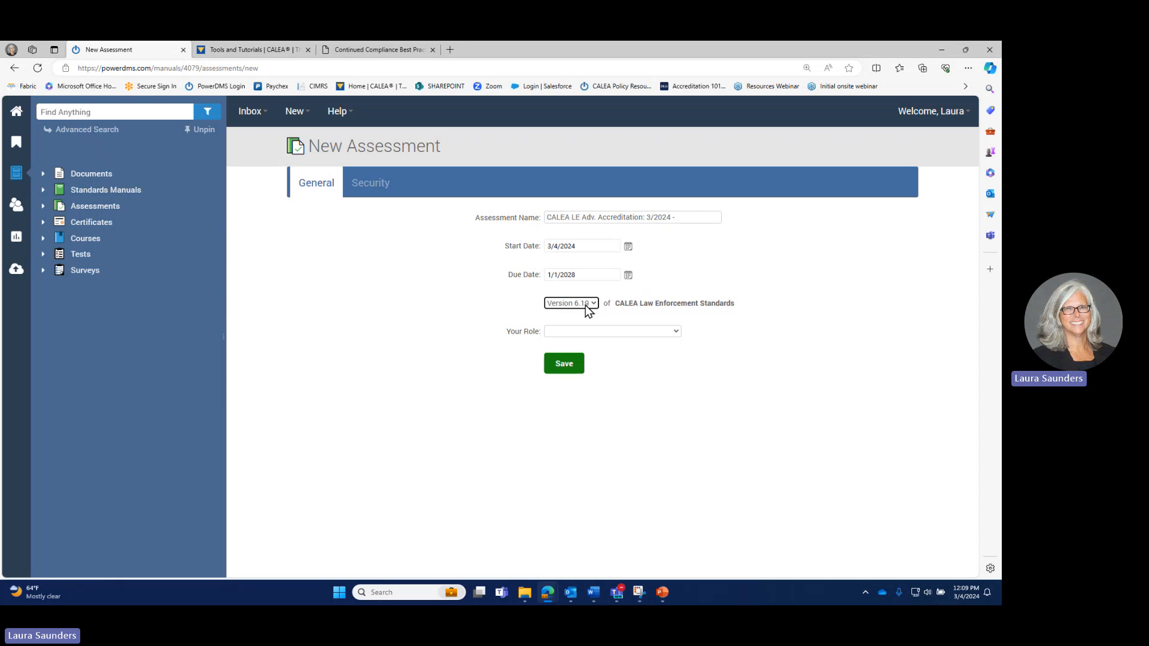
click(673, 332)
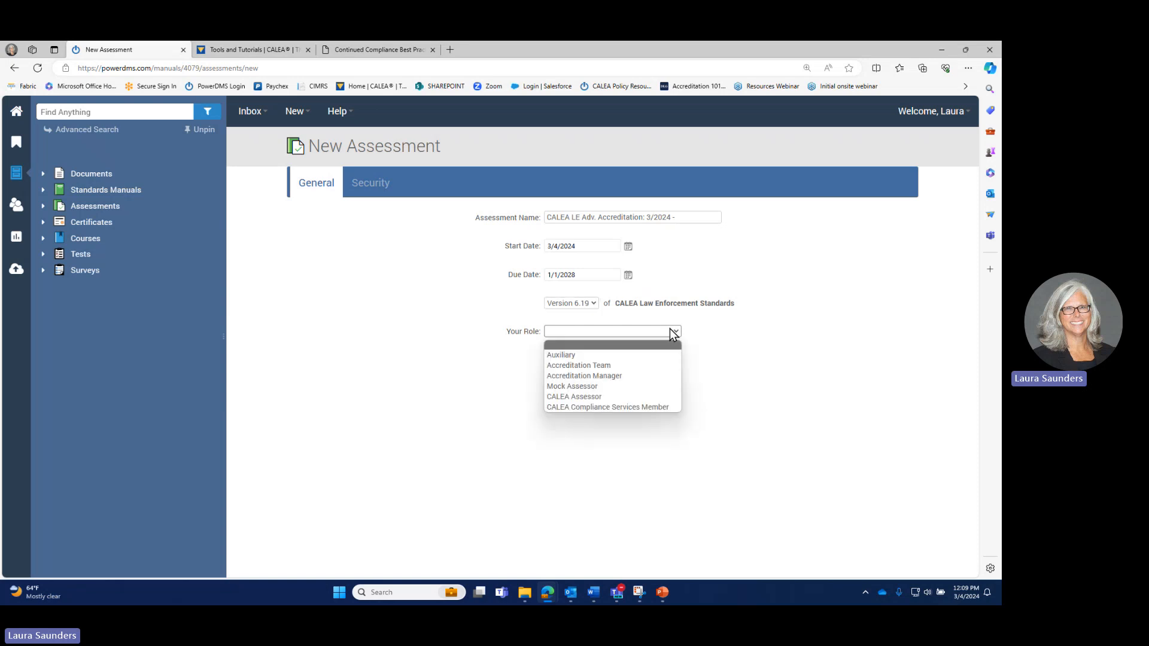
click(633, 376)
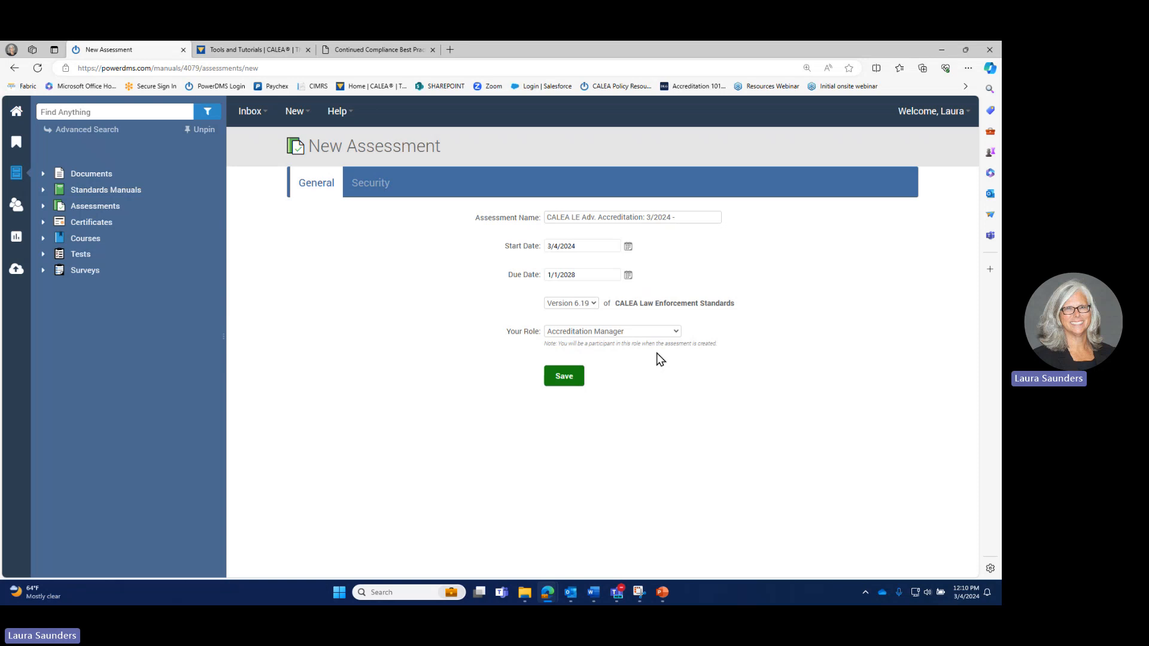
click(564, 378)
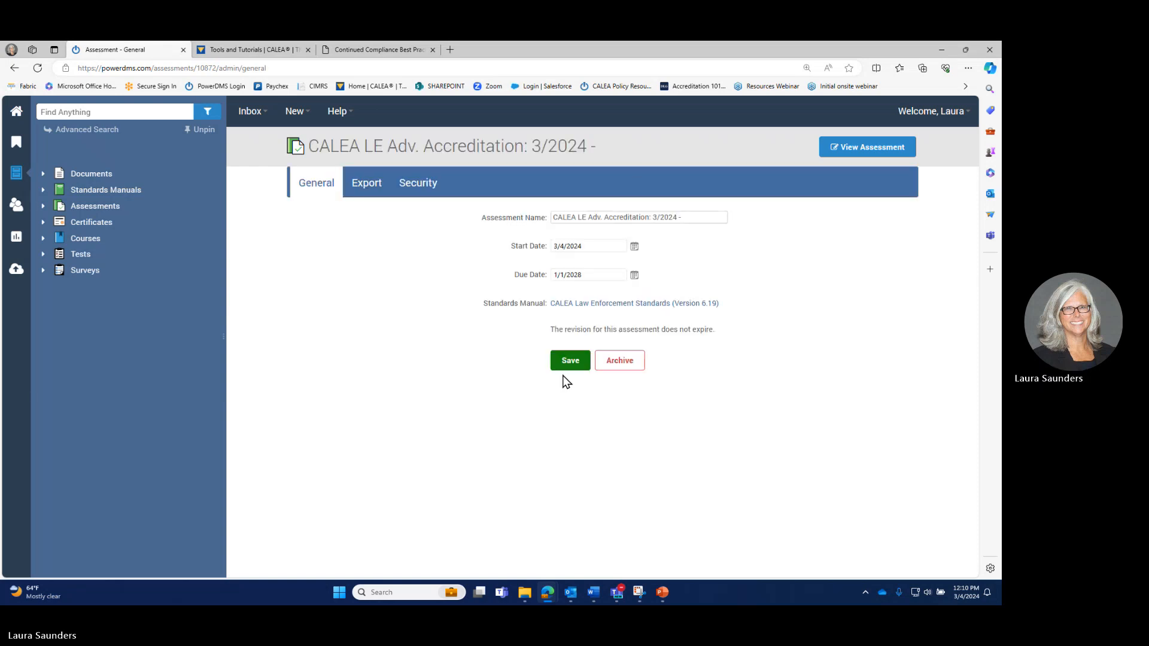
View the saved assessment's summary and open its security settings for managing user and group permissions.
click(878, 151)
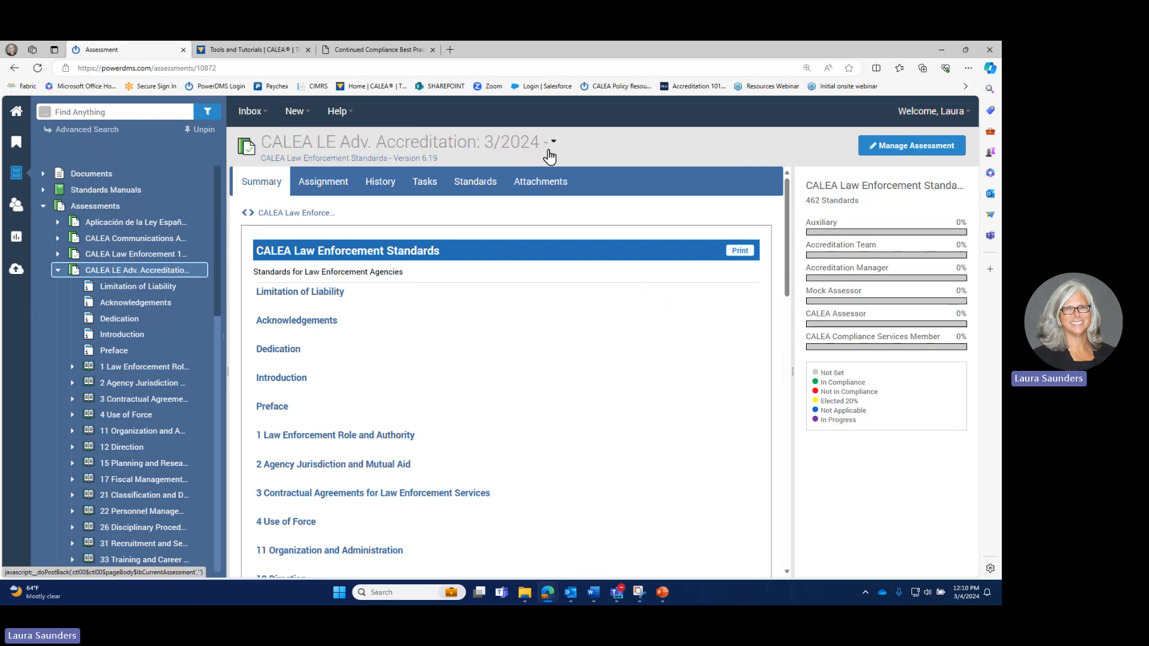
click(905, 149)
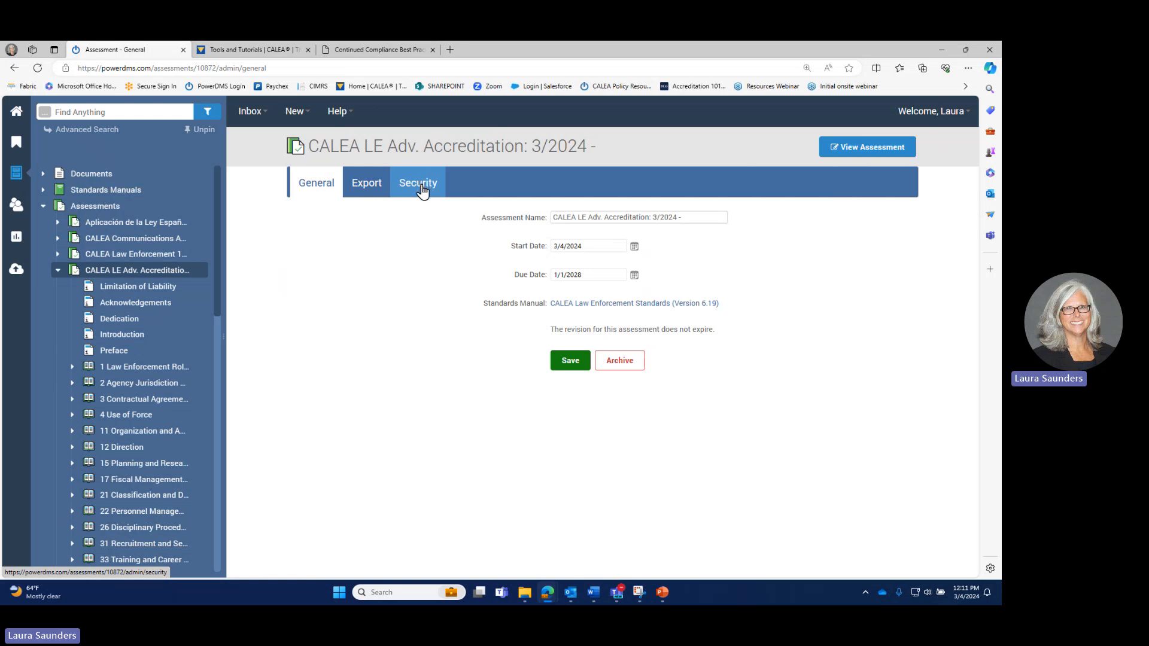
click(422, 190)
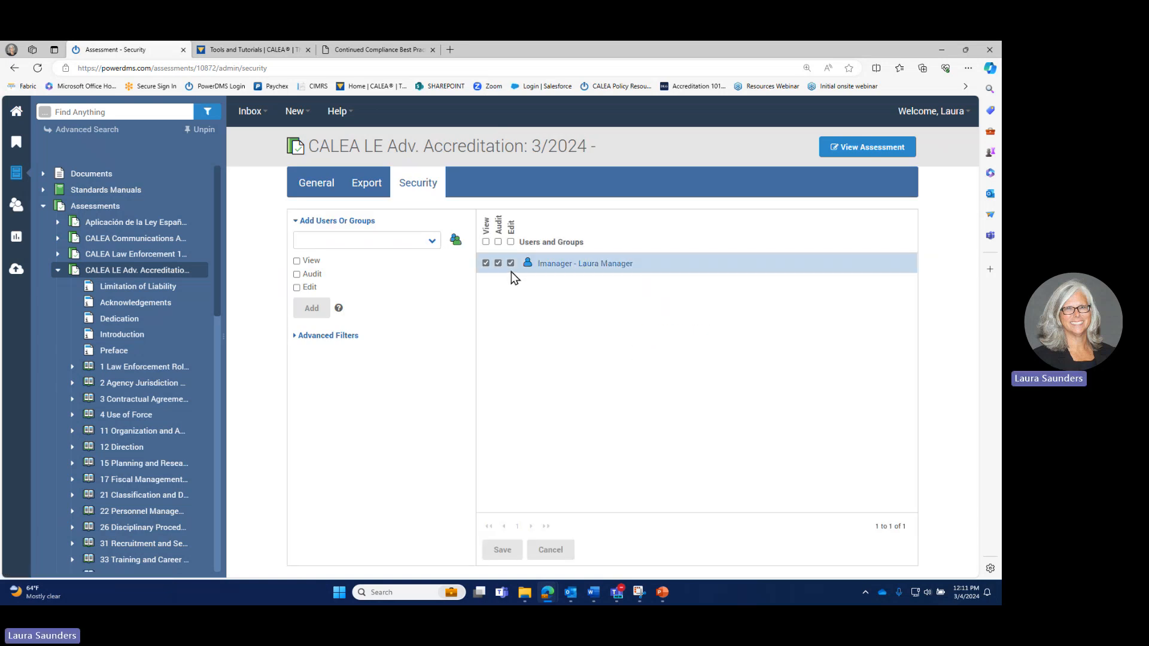
Dismiss the new-standards notification, return to the assessment, and review its current assignments and the summary's role progress and status legend.
click(405, 244)
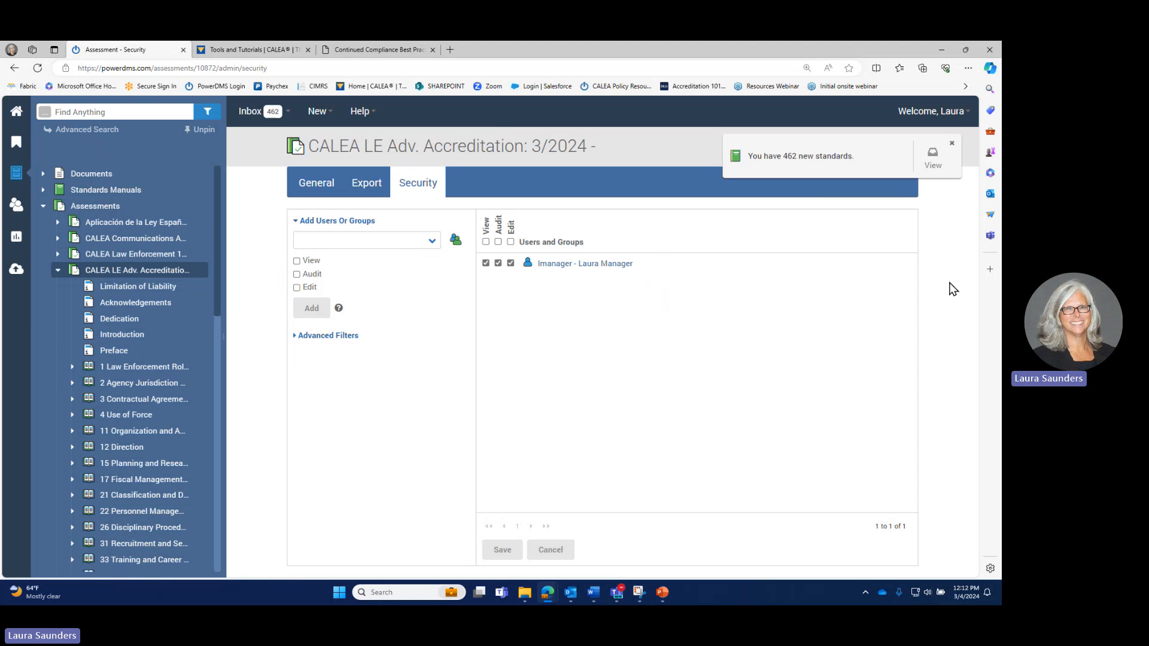
click(951, 143)
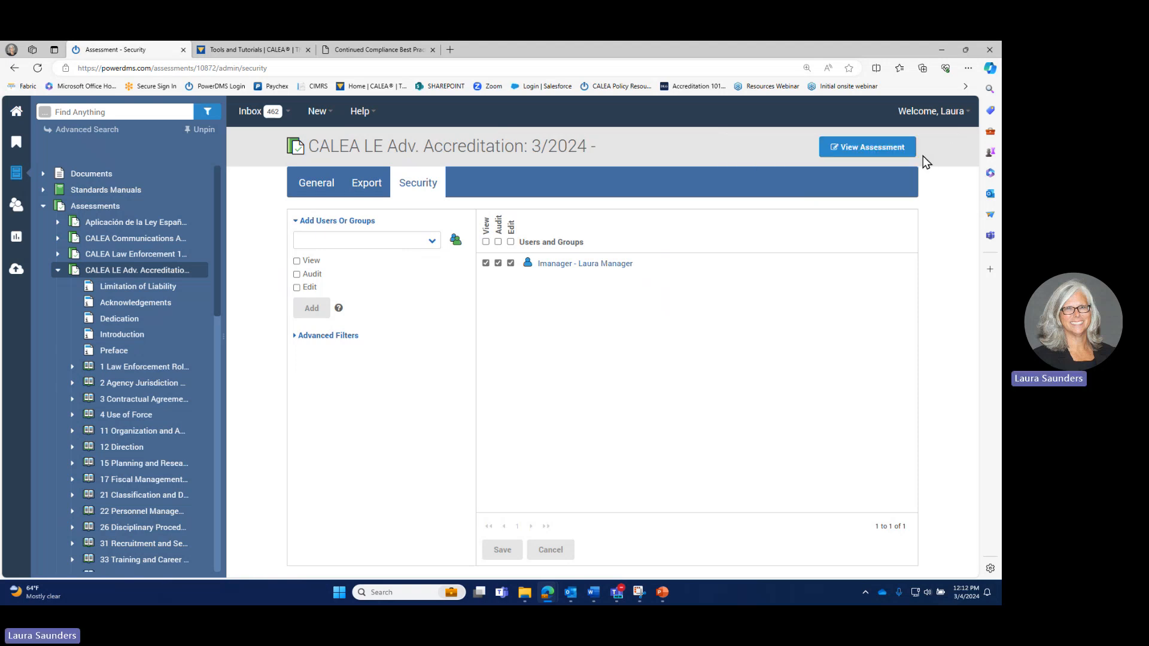
click(880, 154)
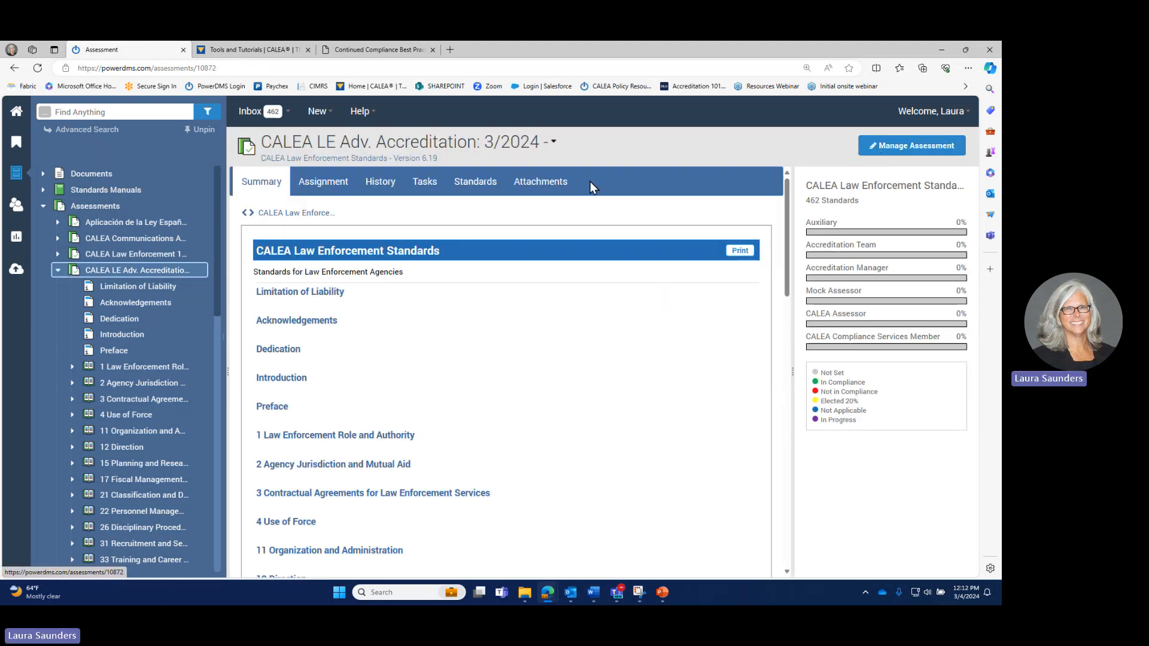
click(326, 189)
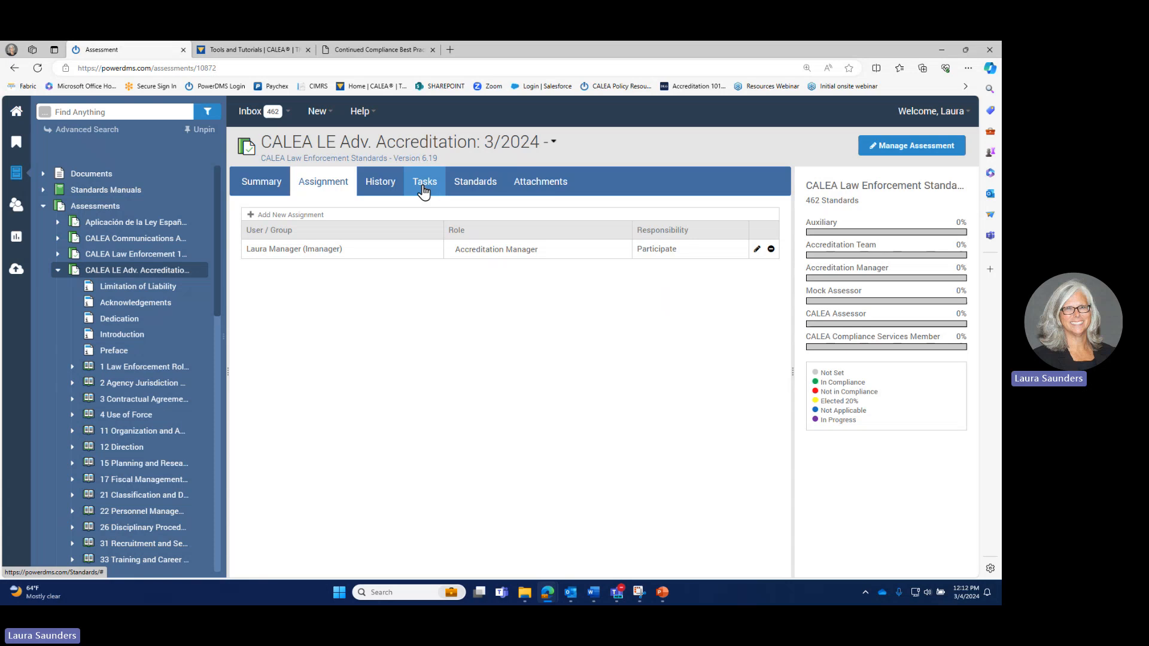
click(280, 192)
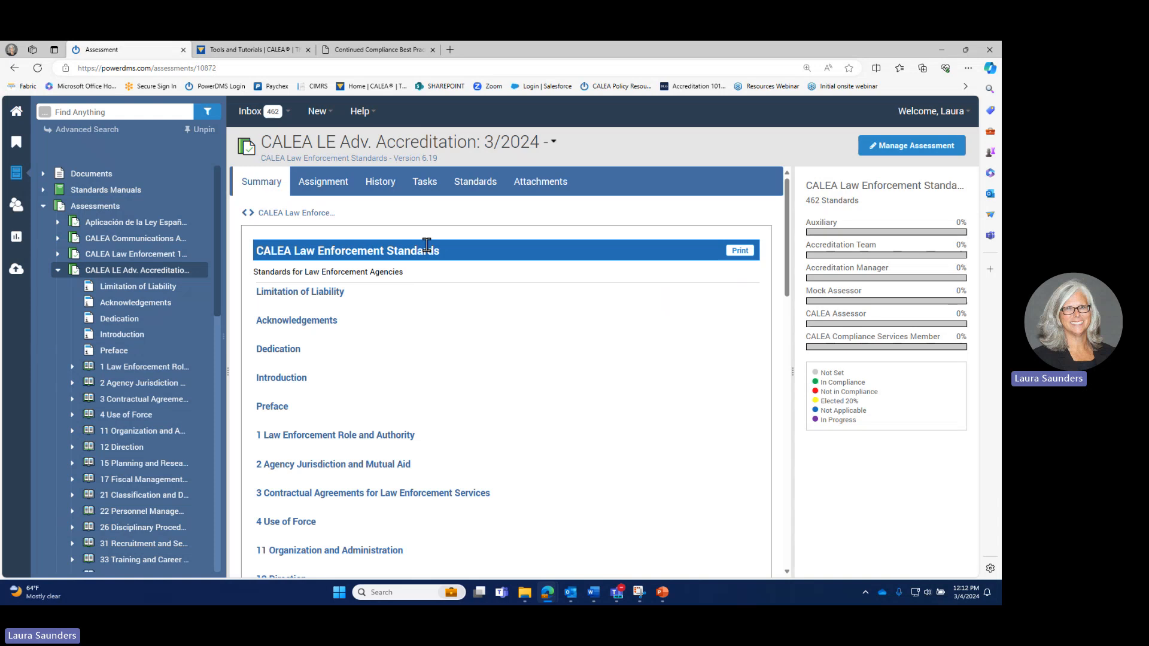
mouse_move(848, 266)
mouse_move(888, 282)
mouse_move(862, 318)
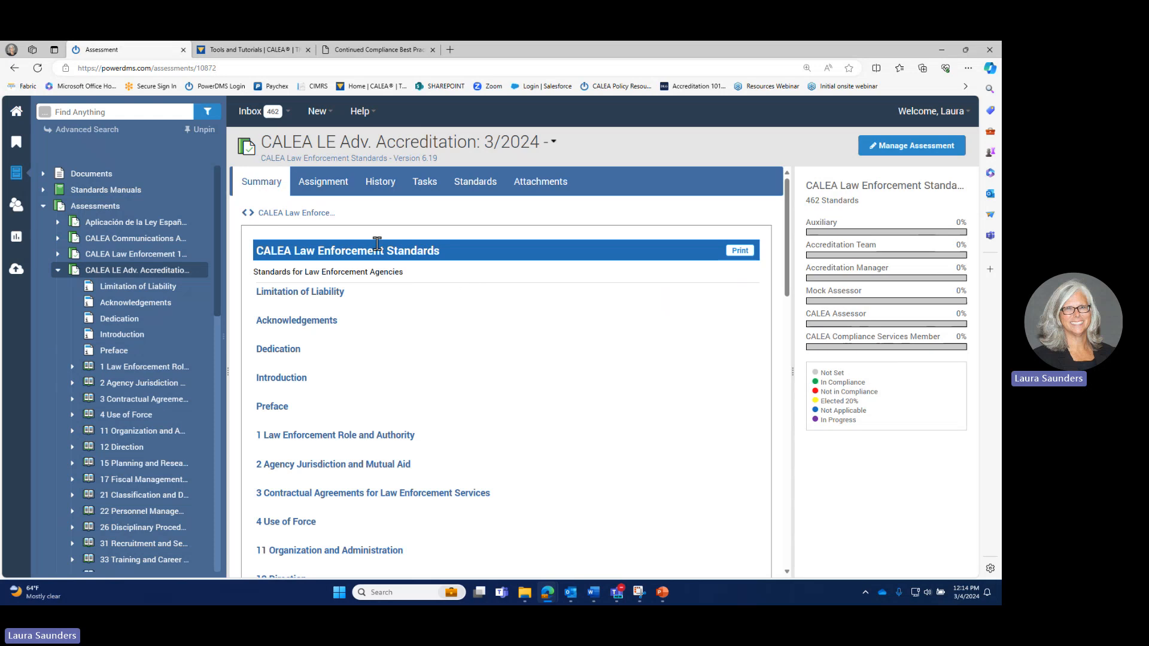
Assign a colleague to the whole assessment with the Accreditation Manager role and Participate responsibility, and save the assignment.
click(323, 185)
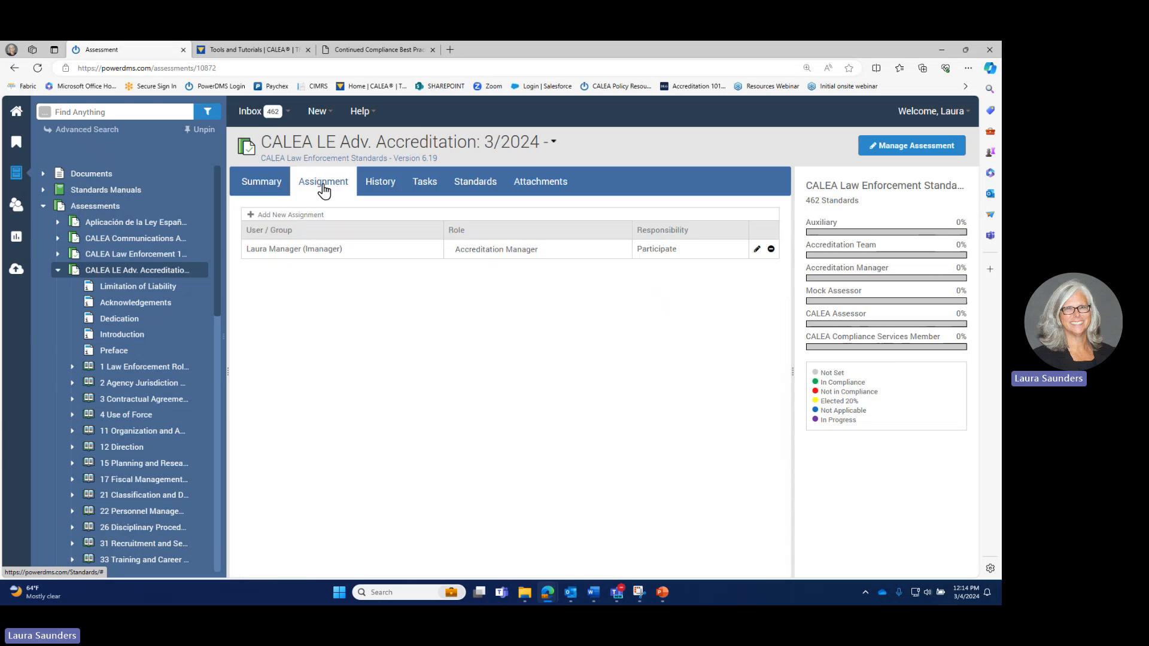
click(314, 216)
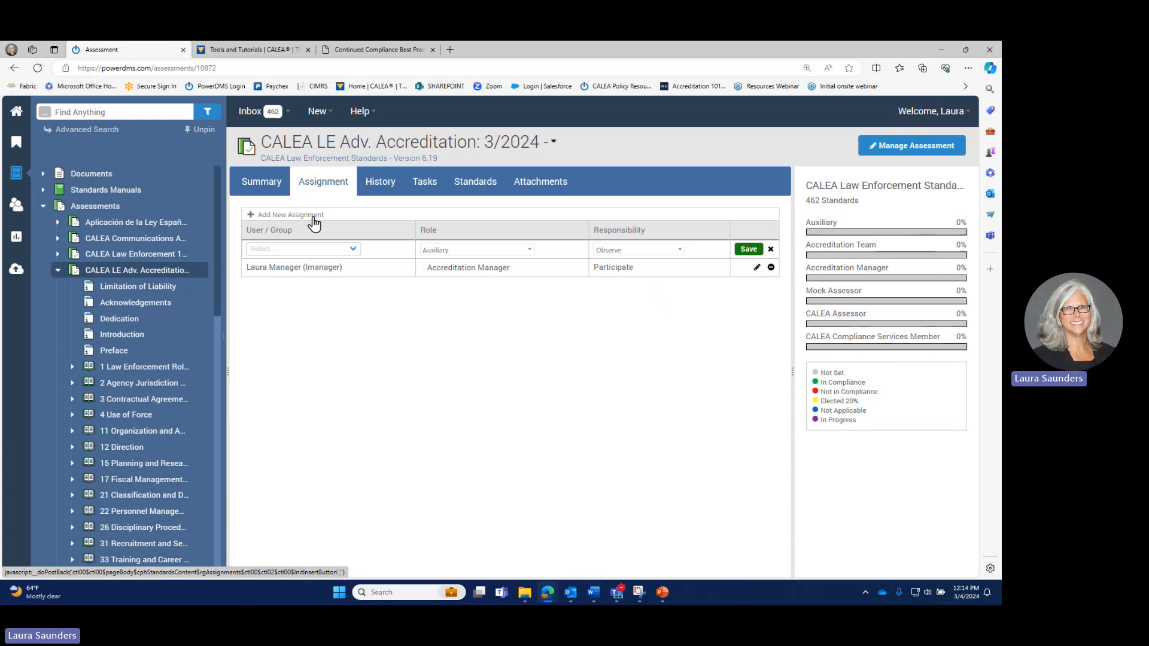
click(332, 247)
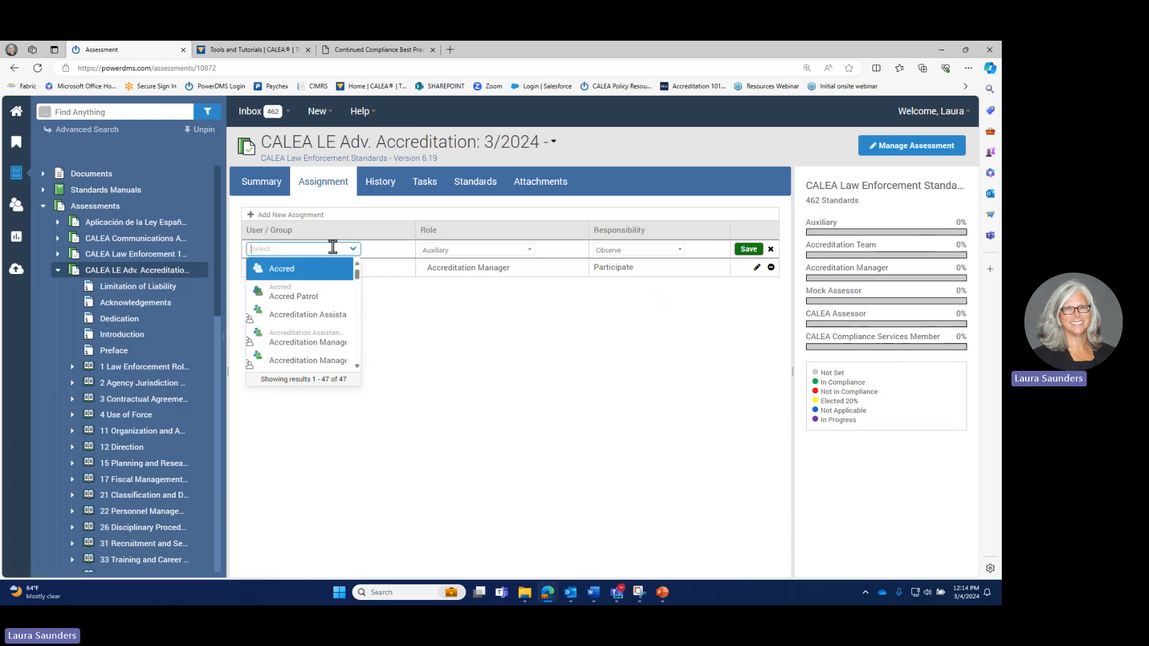
text(dan)
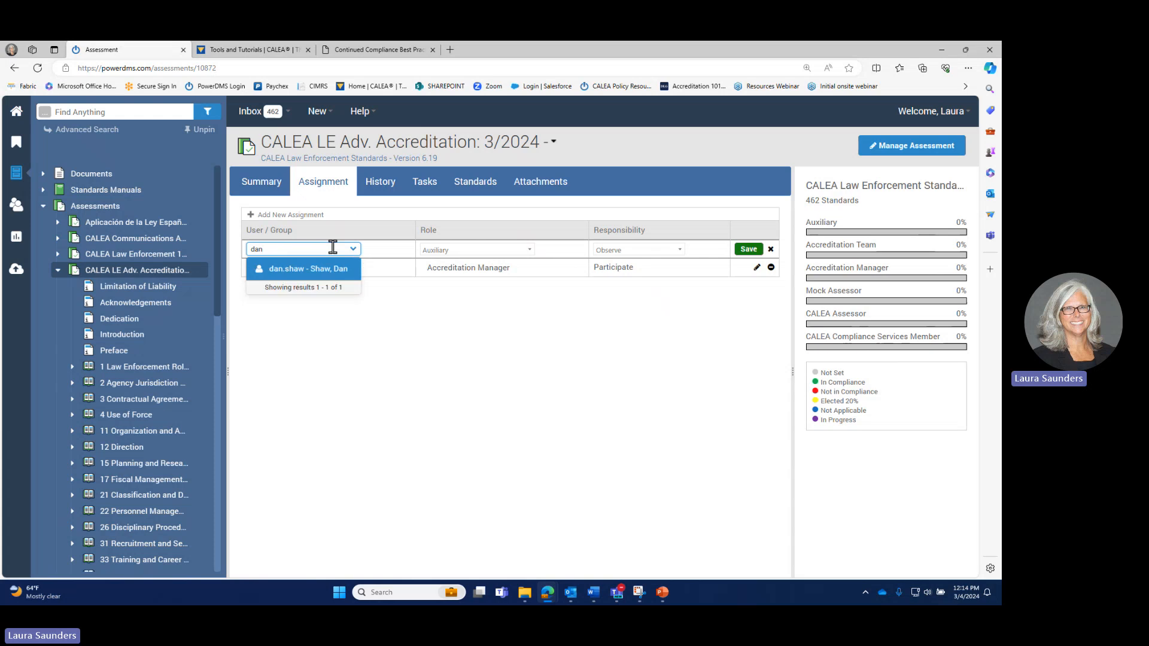
click(321, 271)
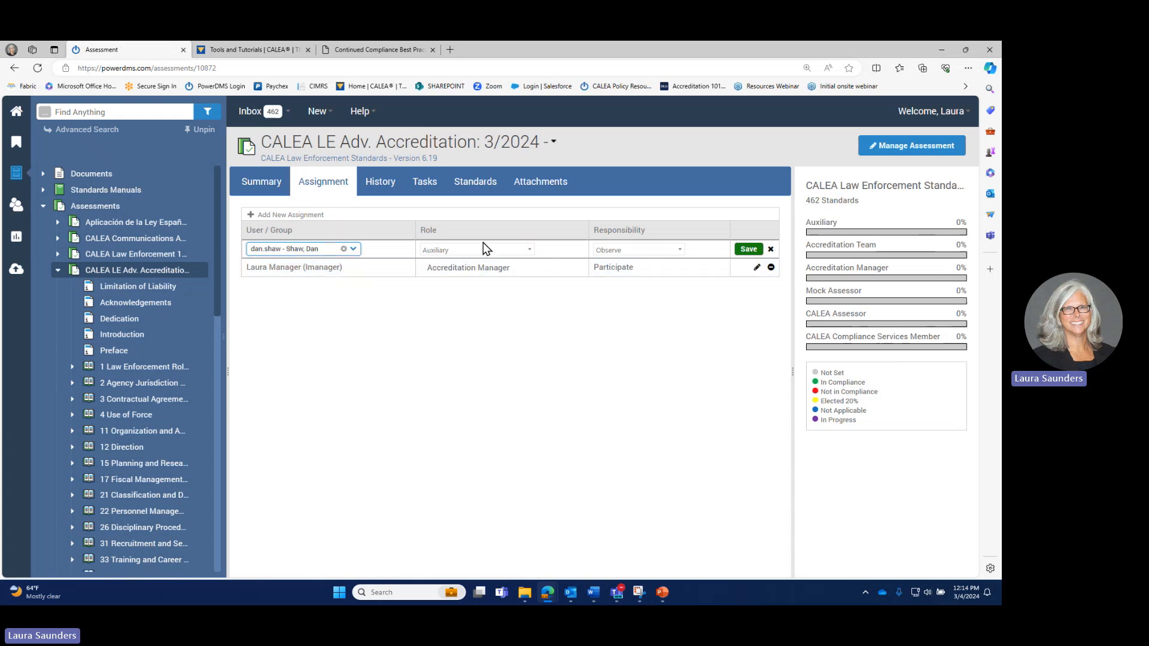
click(486, 250)
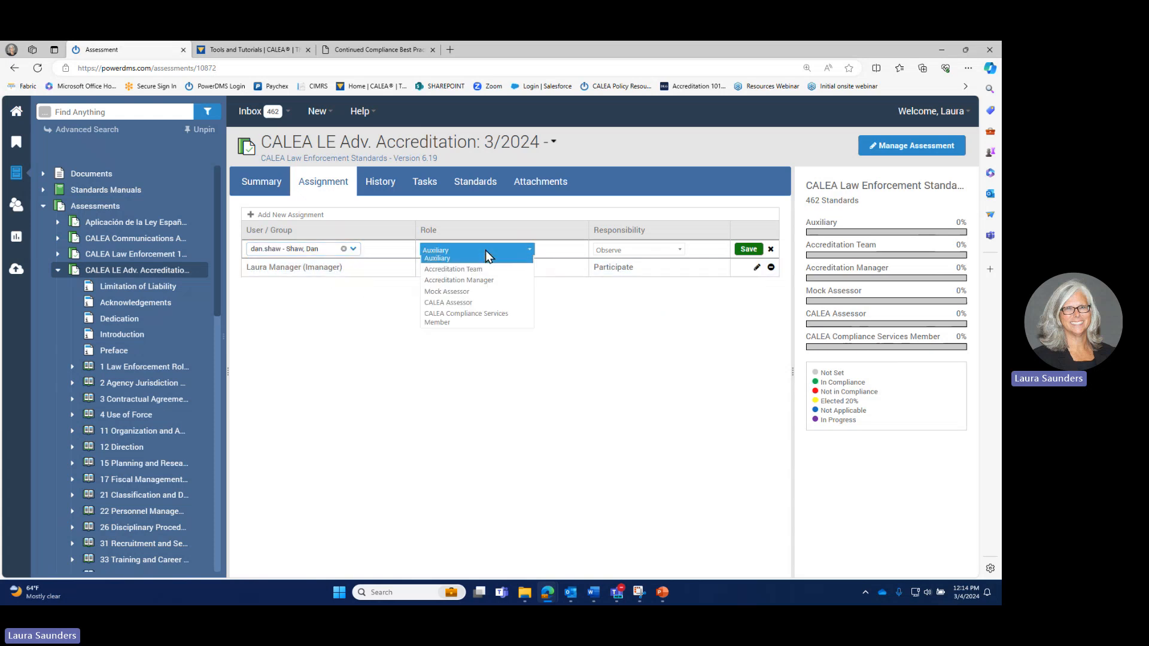
click(478, 280)
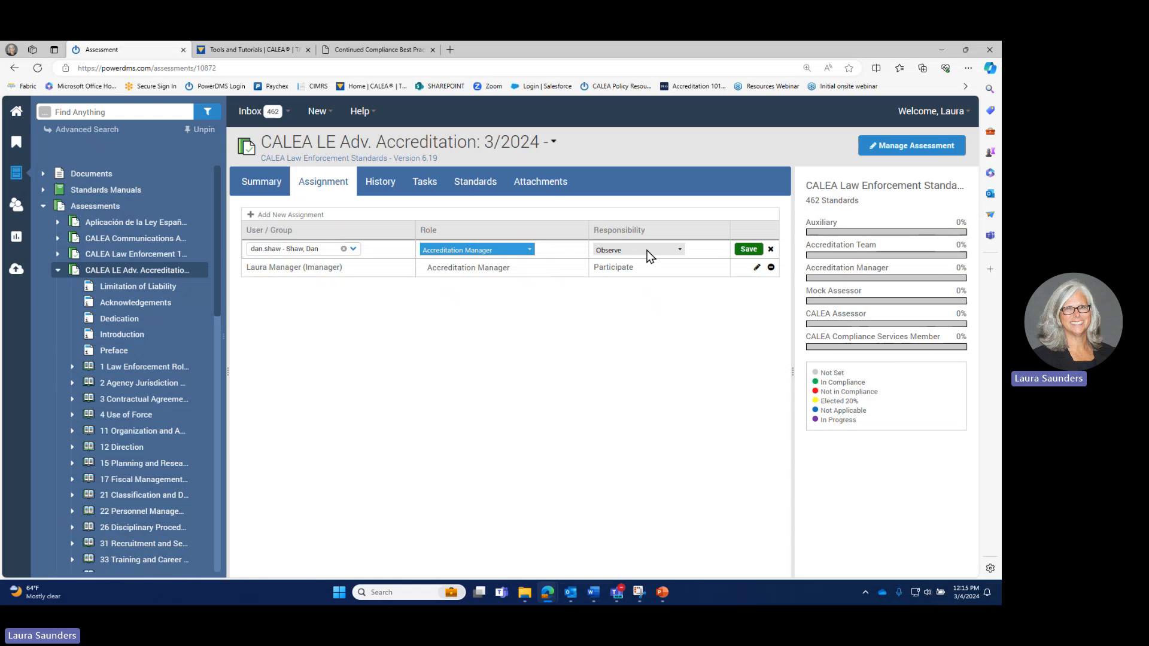
click(649, 251)
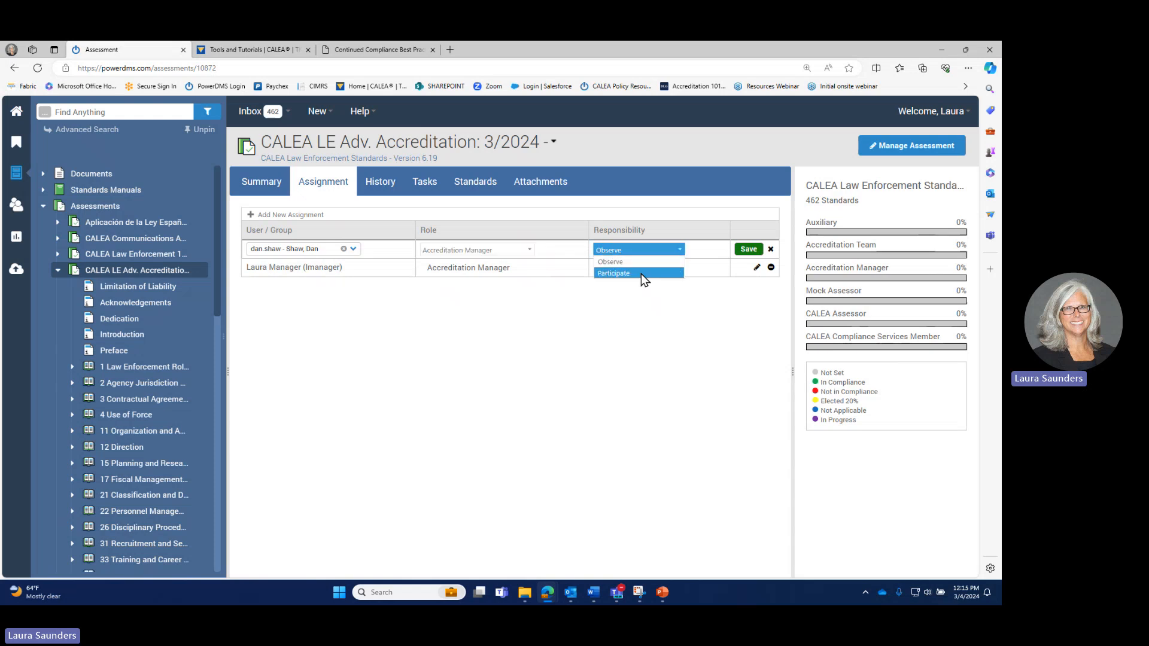
click(640, 274)
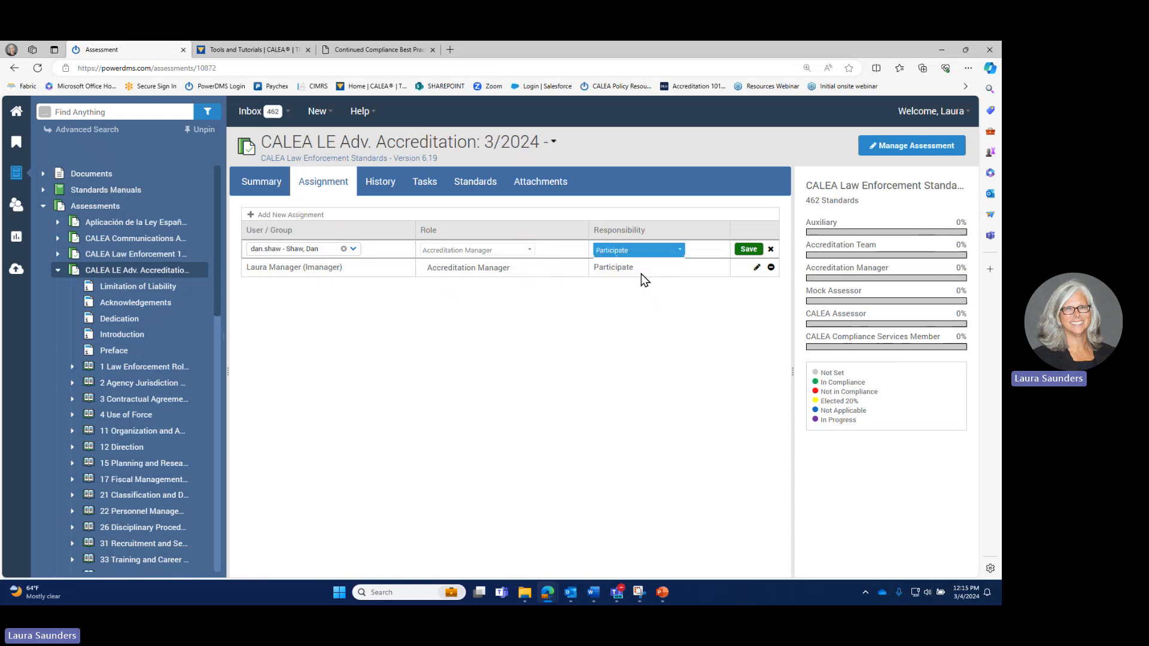
click(748, 249)
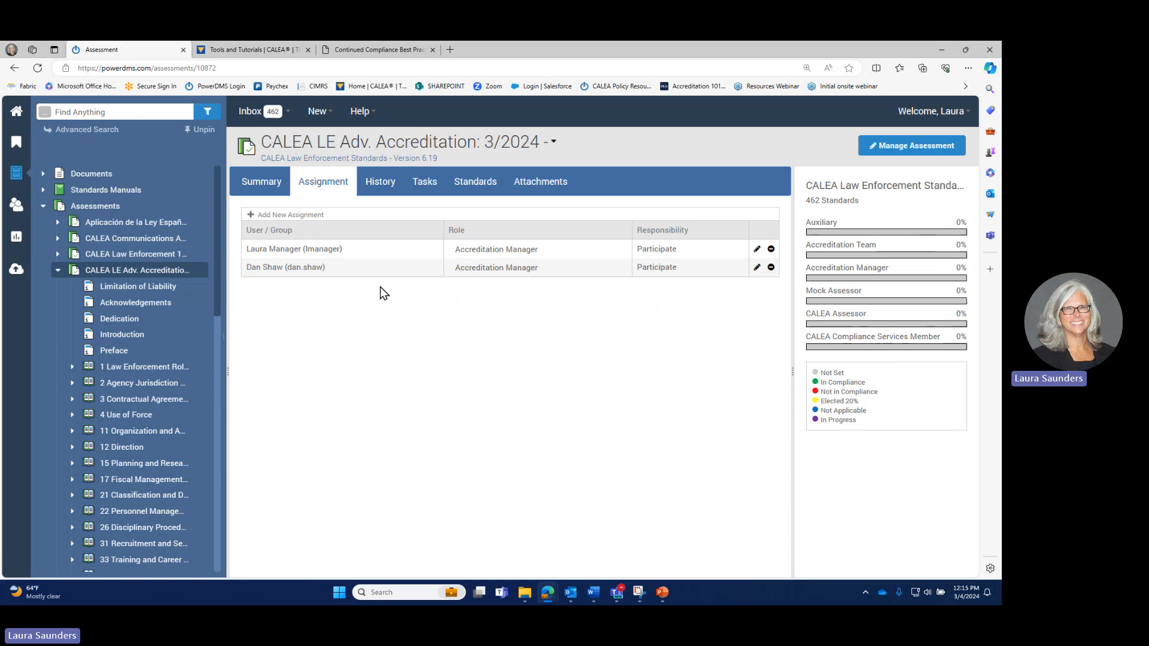
Remove the colleague's Accreditation Manager assignment from the whole assessment.
click(776, 270)
click(542, 365)
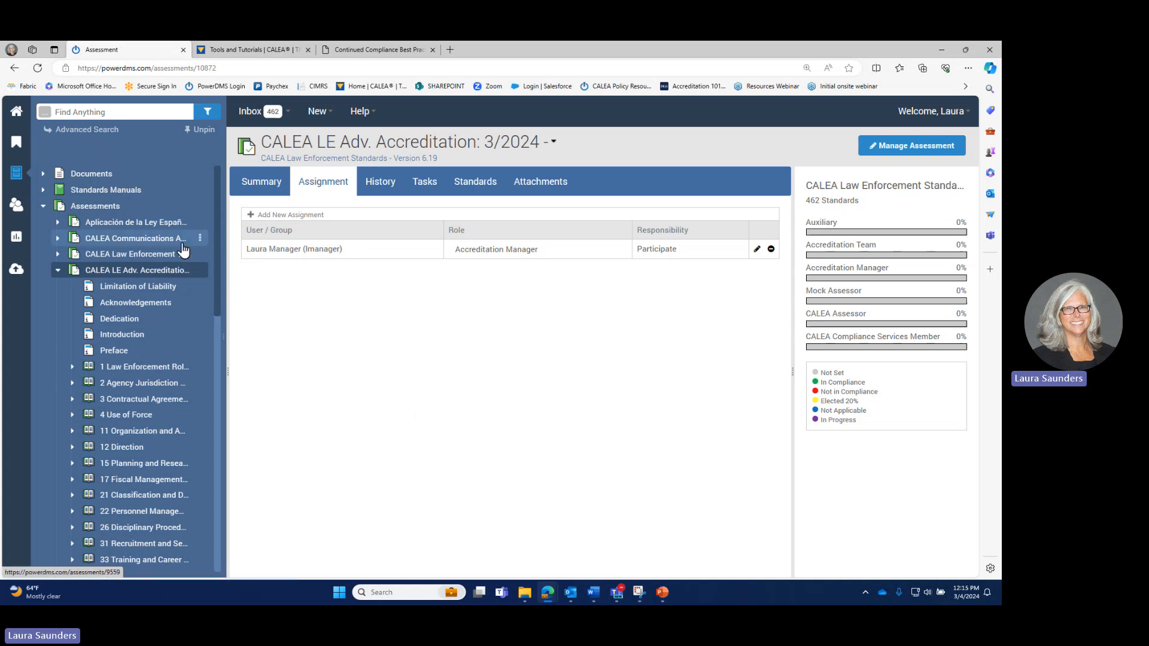
Assign the colleague to chapter 61 Traffic with the Accreditation Team role and Participate responsibility, and save the assignment.
scroll(147, 271, down, 6)
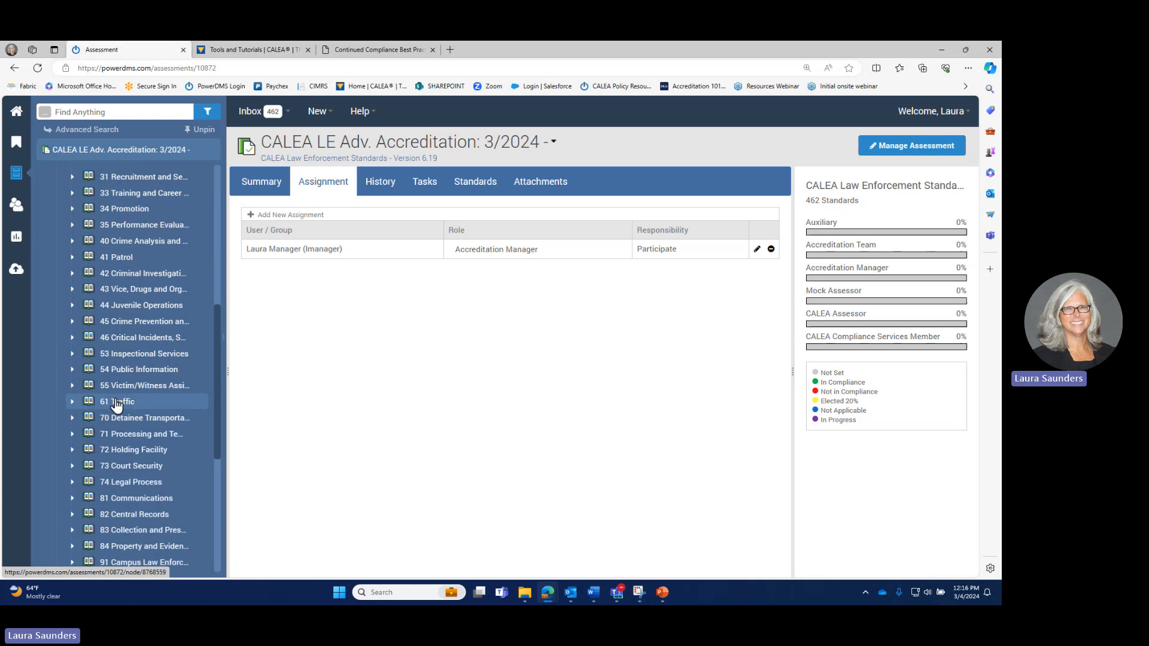
click(117, 404)
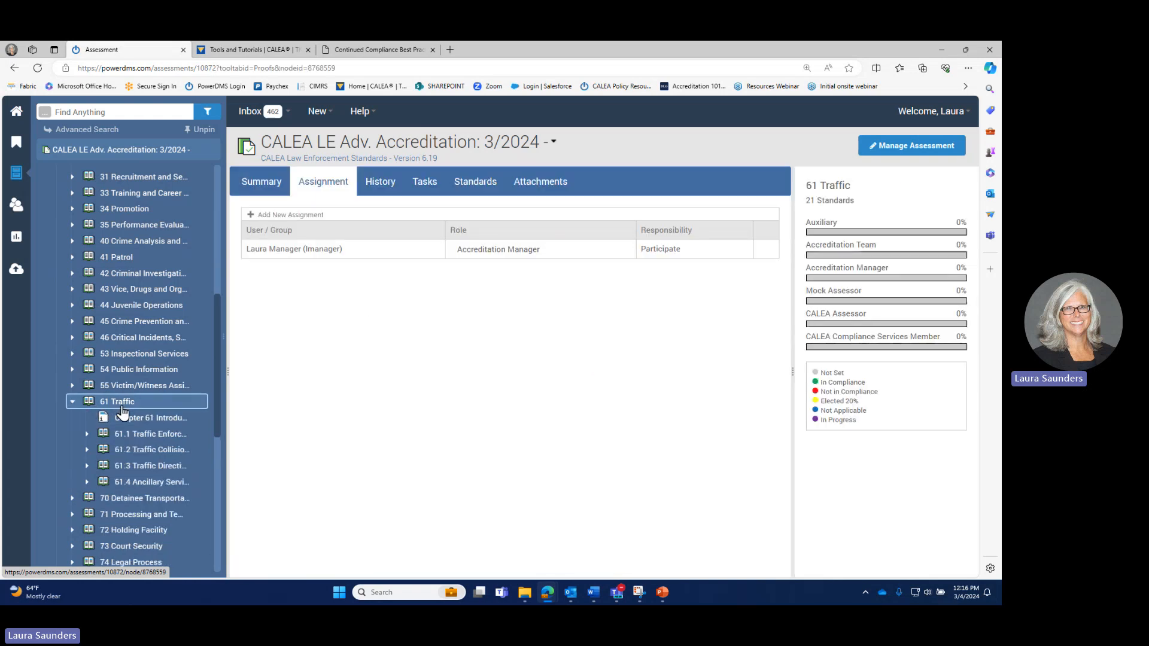
click(290, 217)
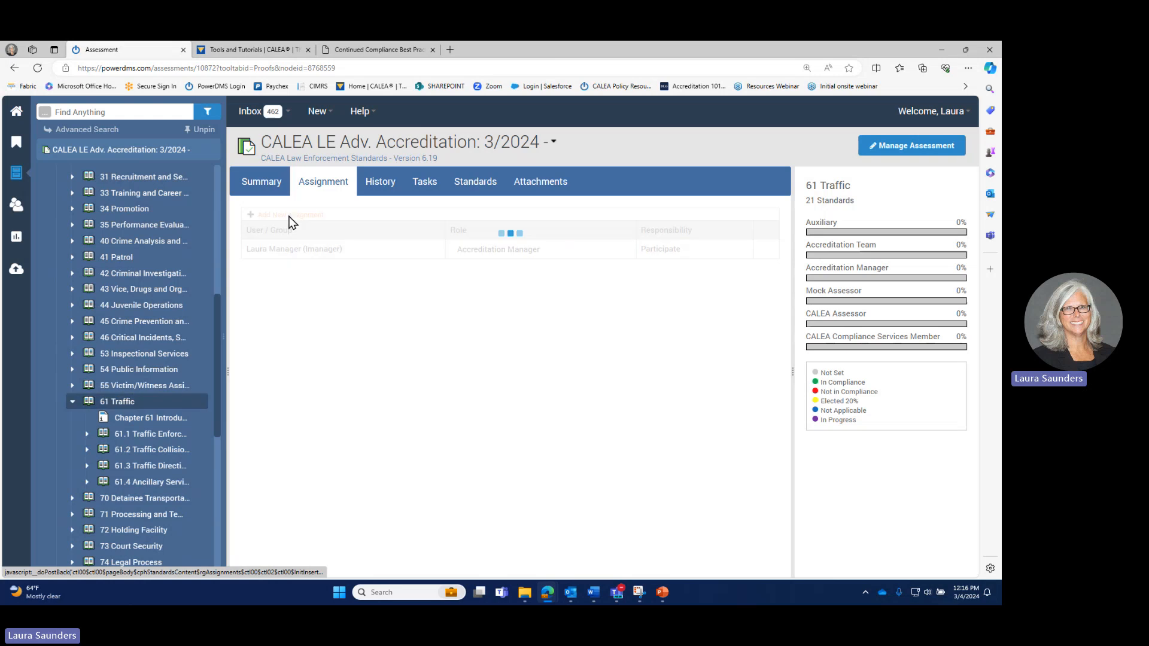
click(301, 248)
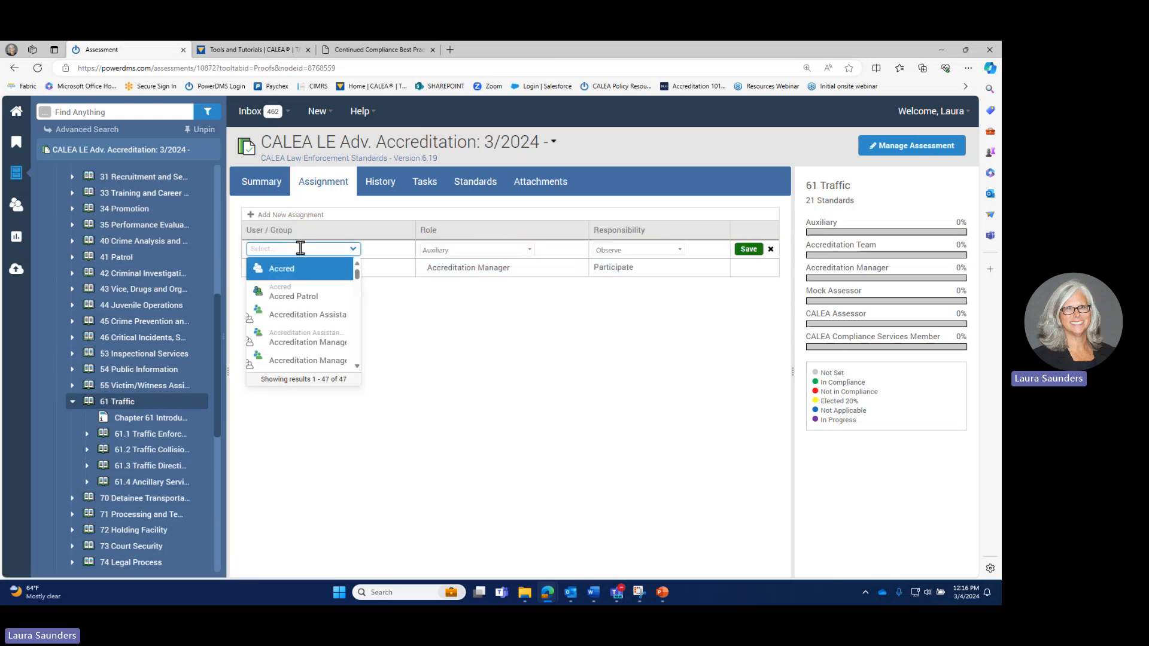
text(dan)
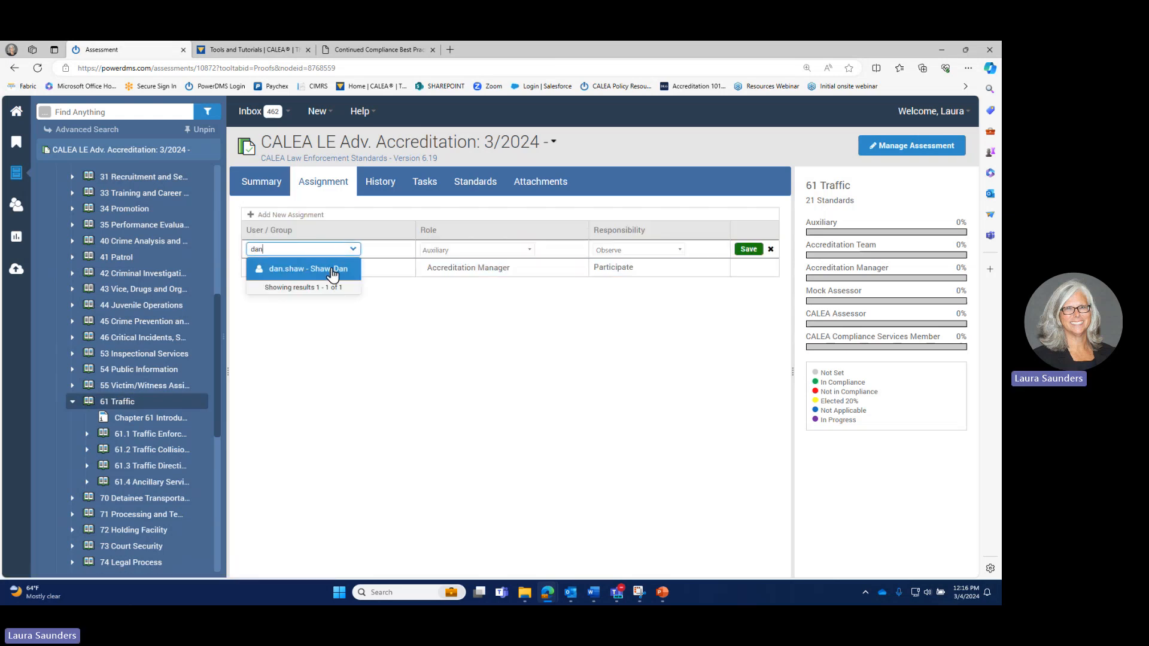
click(333, 271)
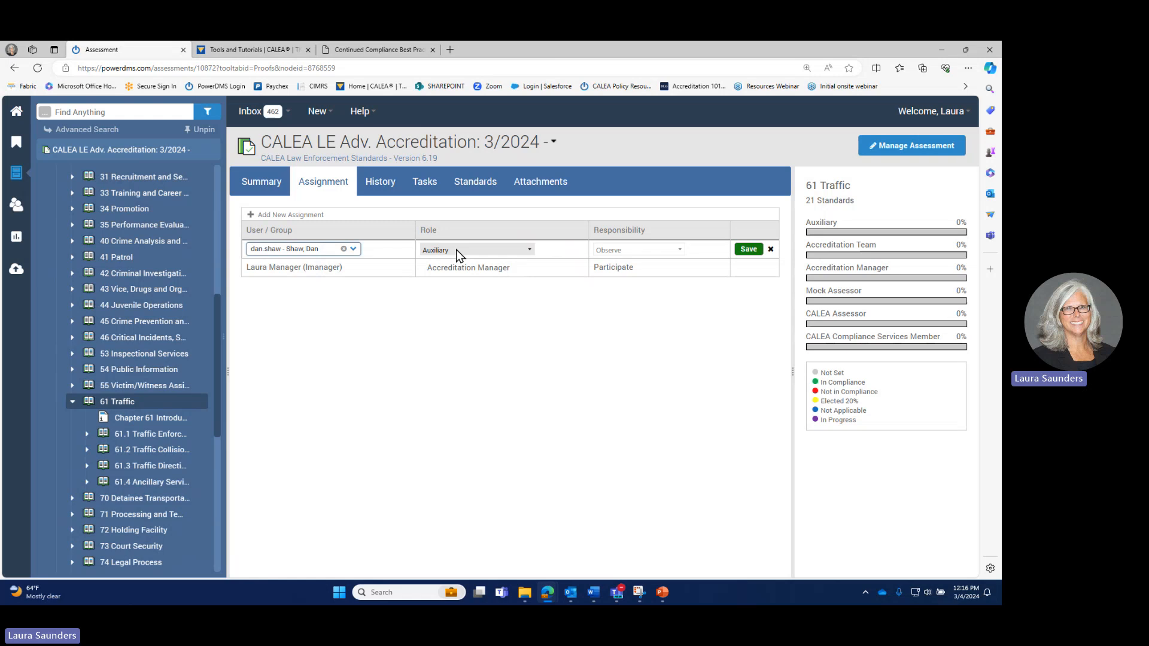
click(459, 253)
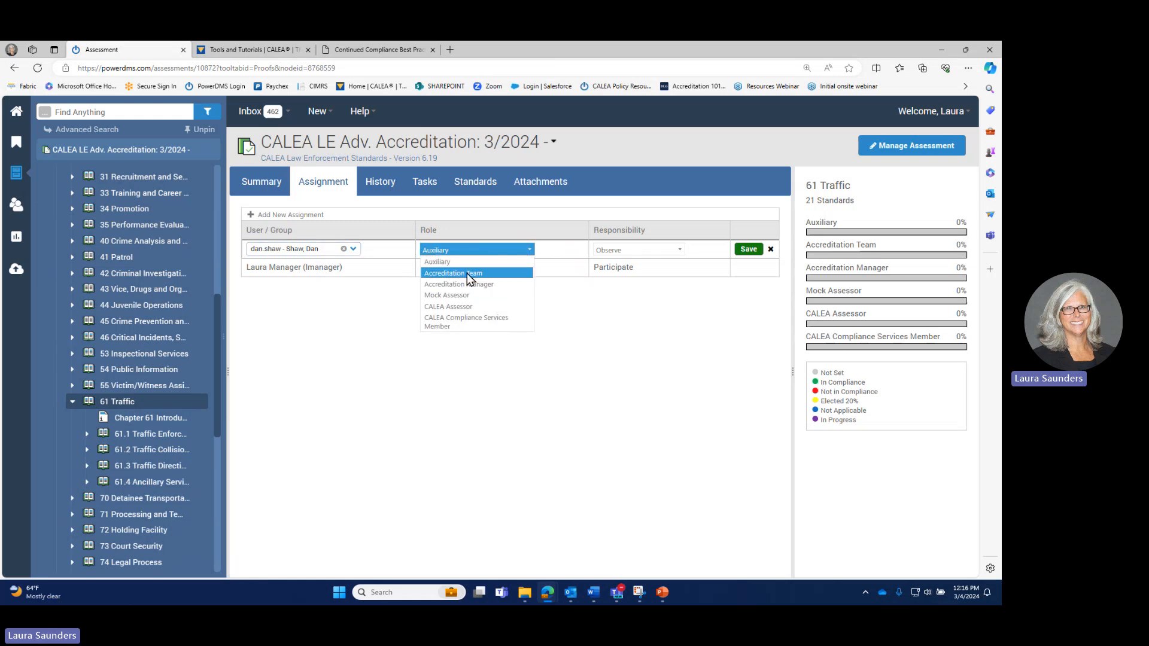
click(468, 274)
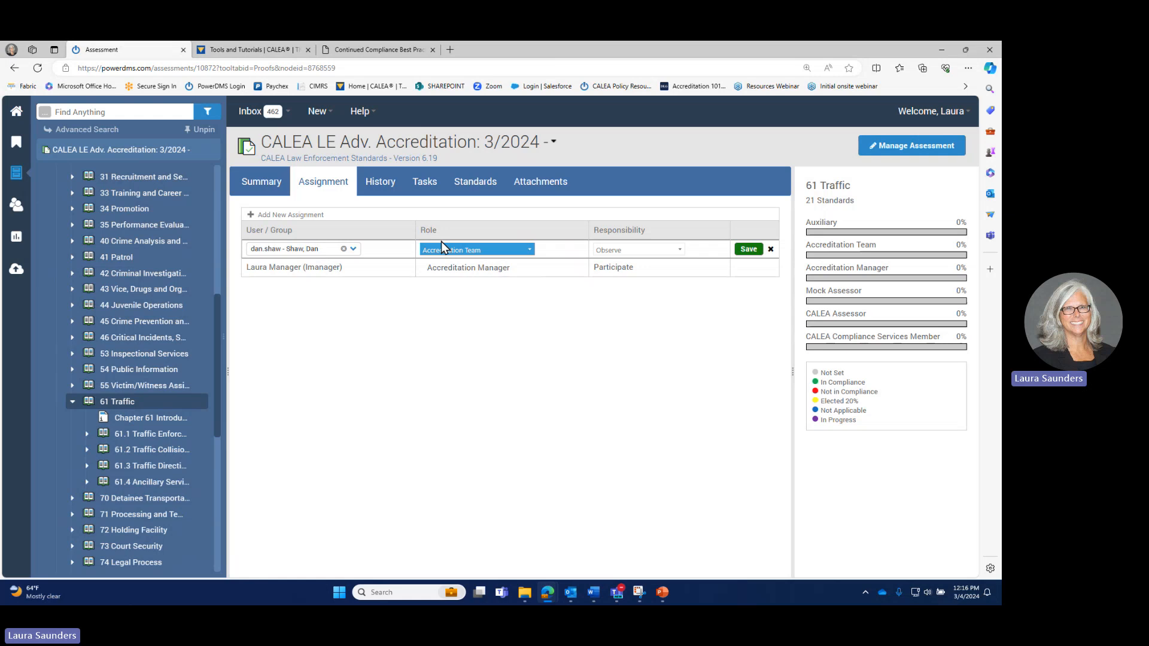
click(628, 254)
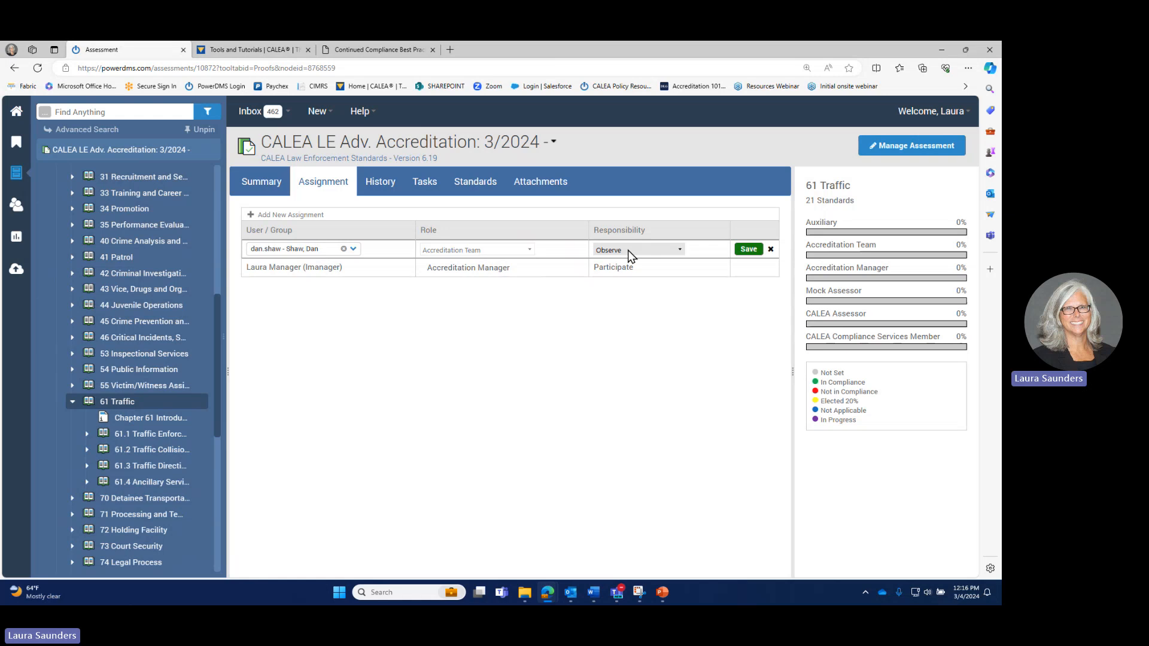
click(627, 272)
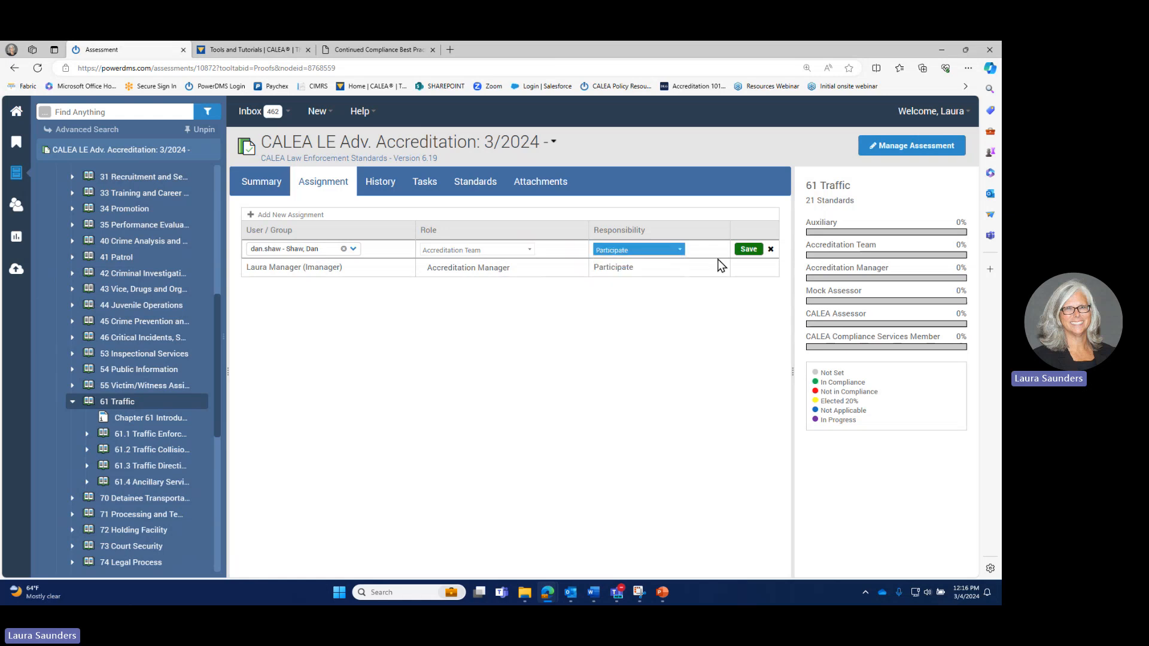
click(748, 249)
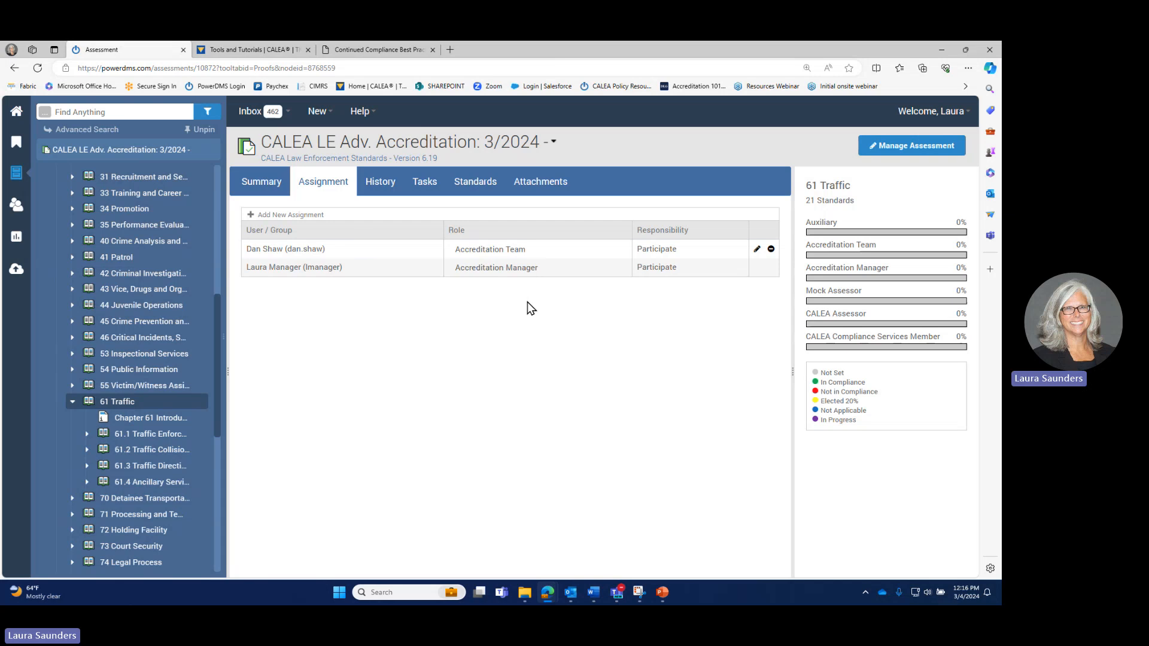
Add a second chapter 61 Traffic assignment for the same colleague, with the Accreditation Manager role and Observe responsibility.
click(309, 216)
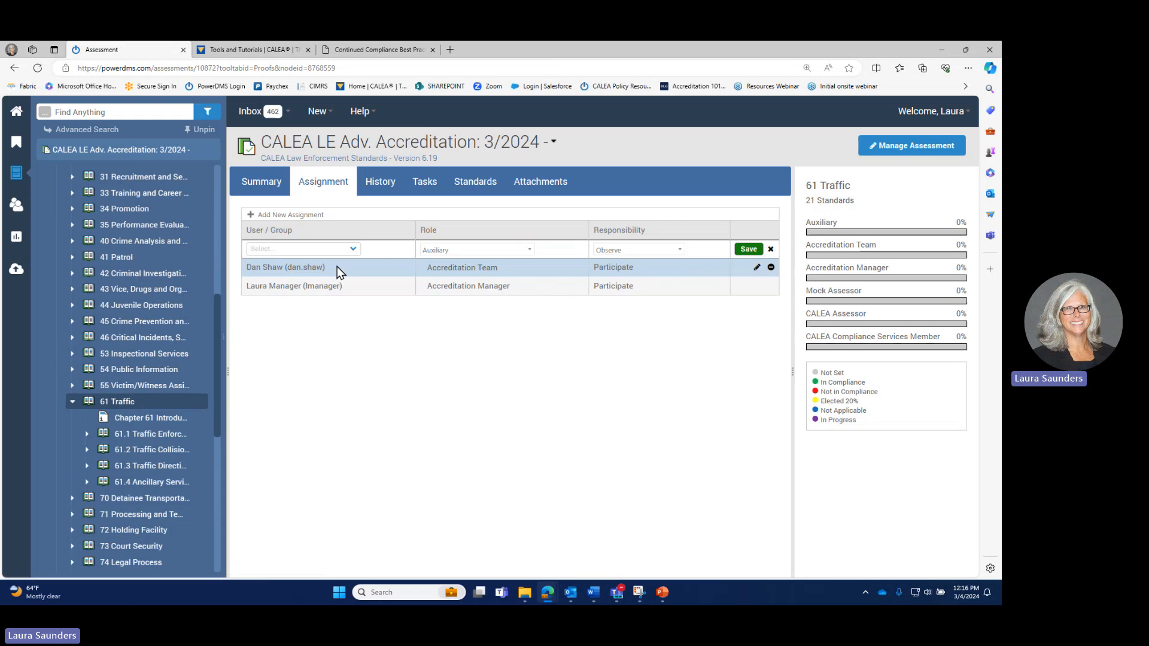
click(328, 248)
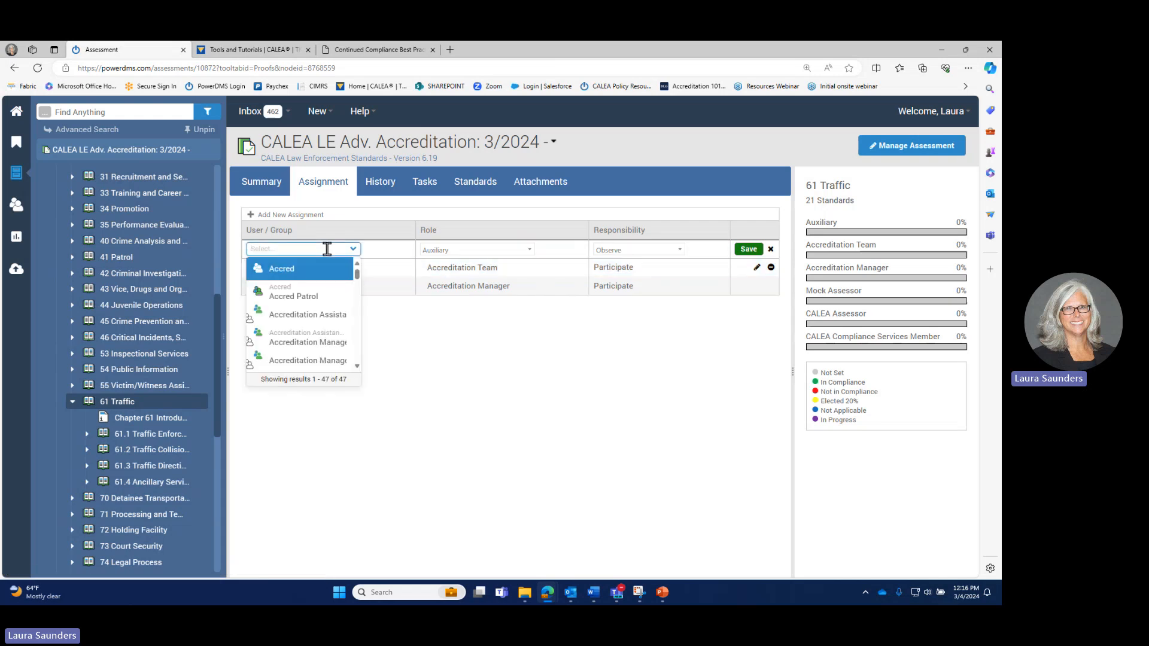
text(dan)
click(289, 268)
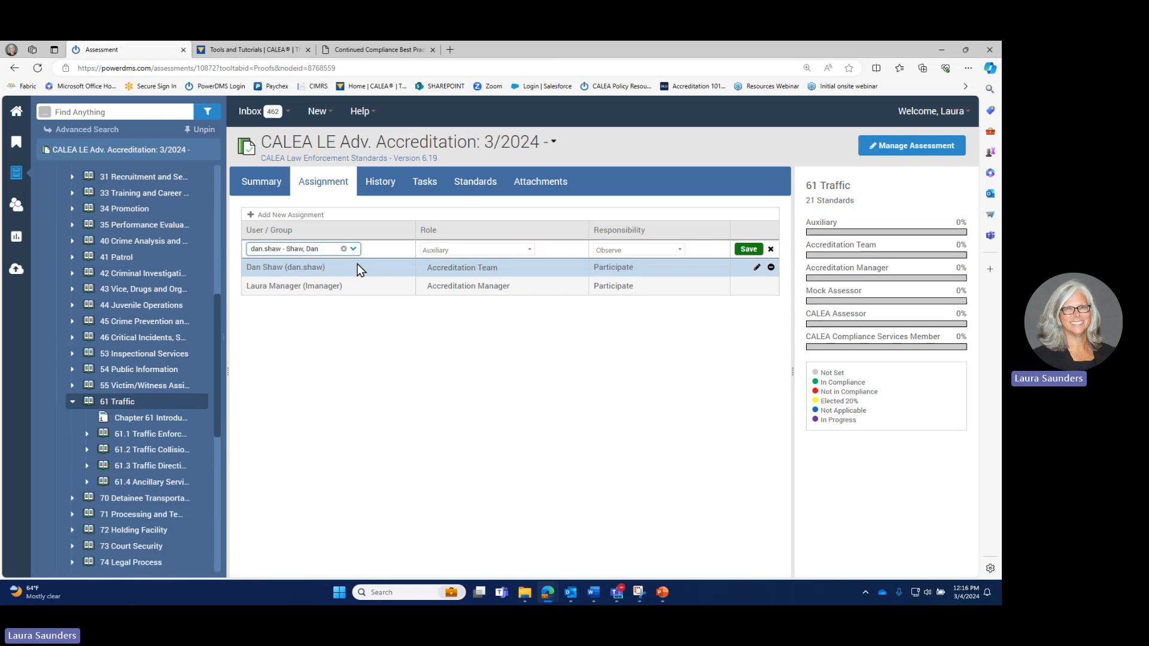
click(464, 250)
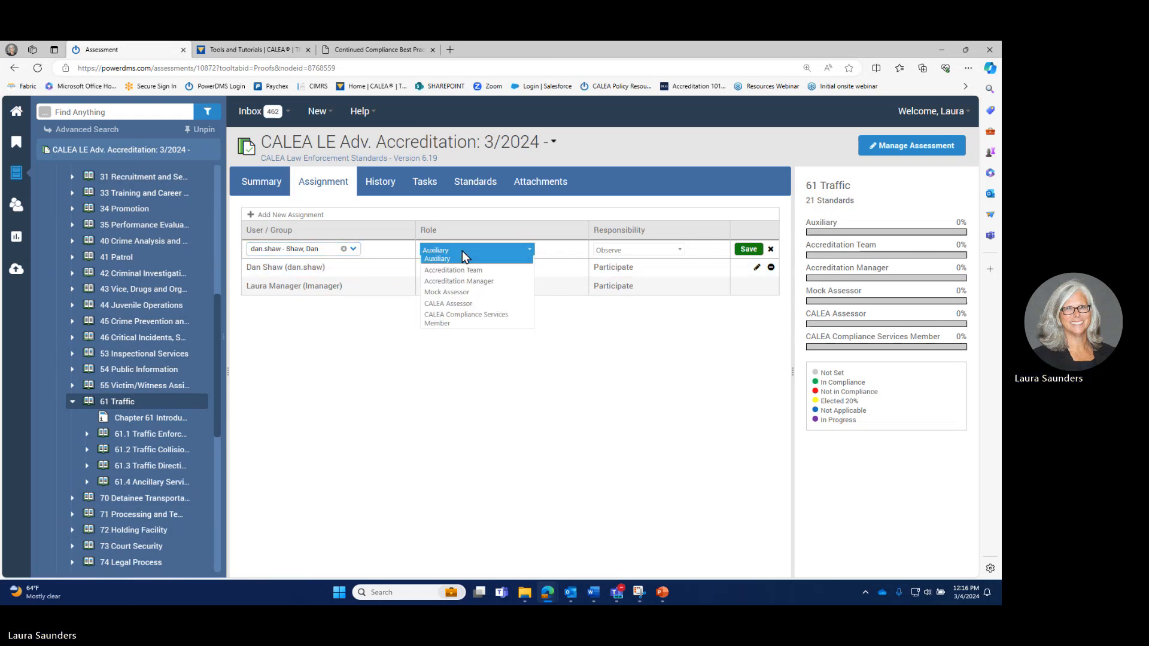
click(478, 285)
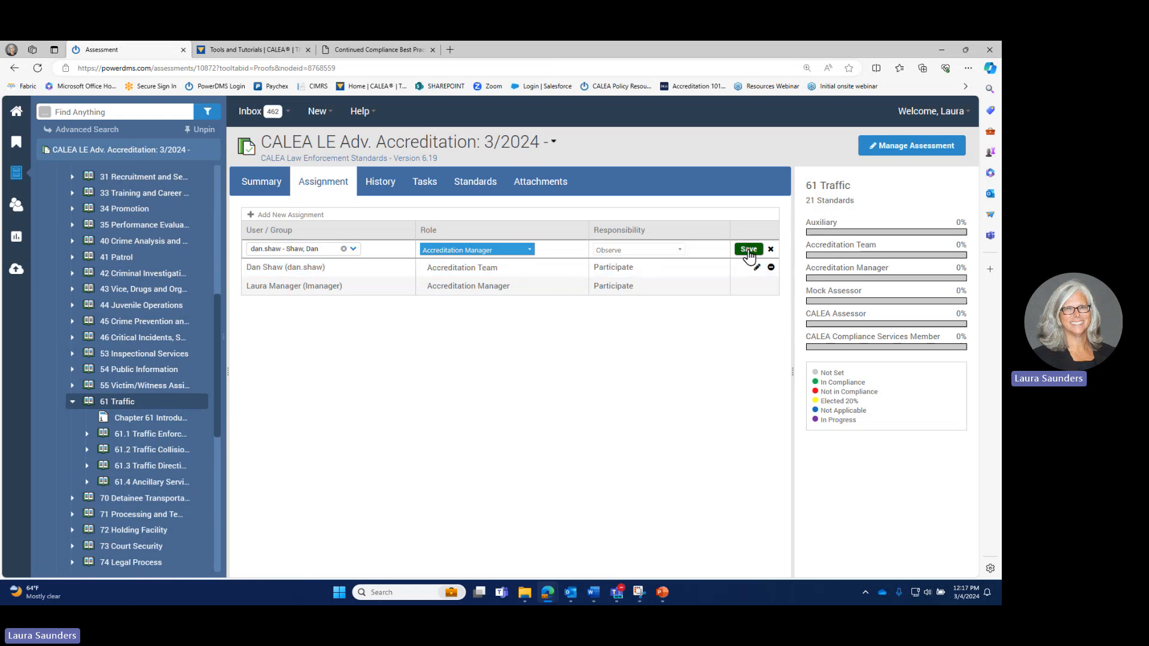
click(748, 251)
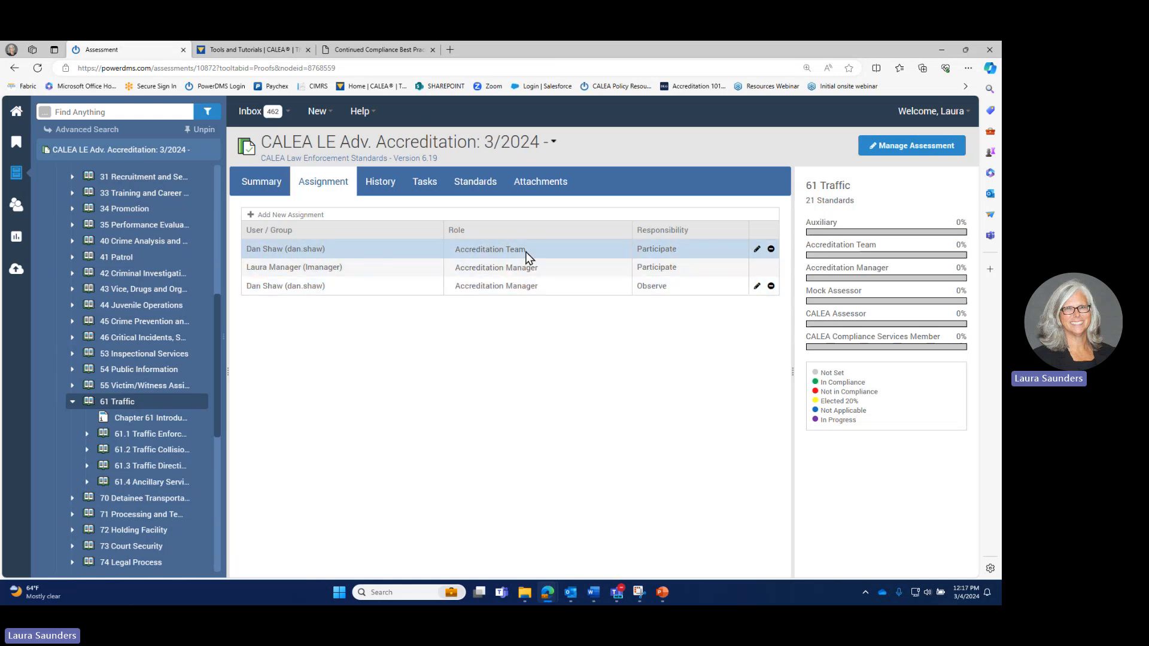
Assign the manager user to chapter 61 Traffic with the Accreditation Team role and Participate responsibility, and save the assignment.
click(311, 215)
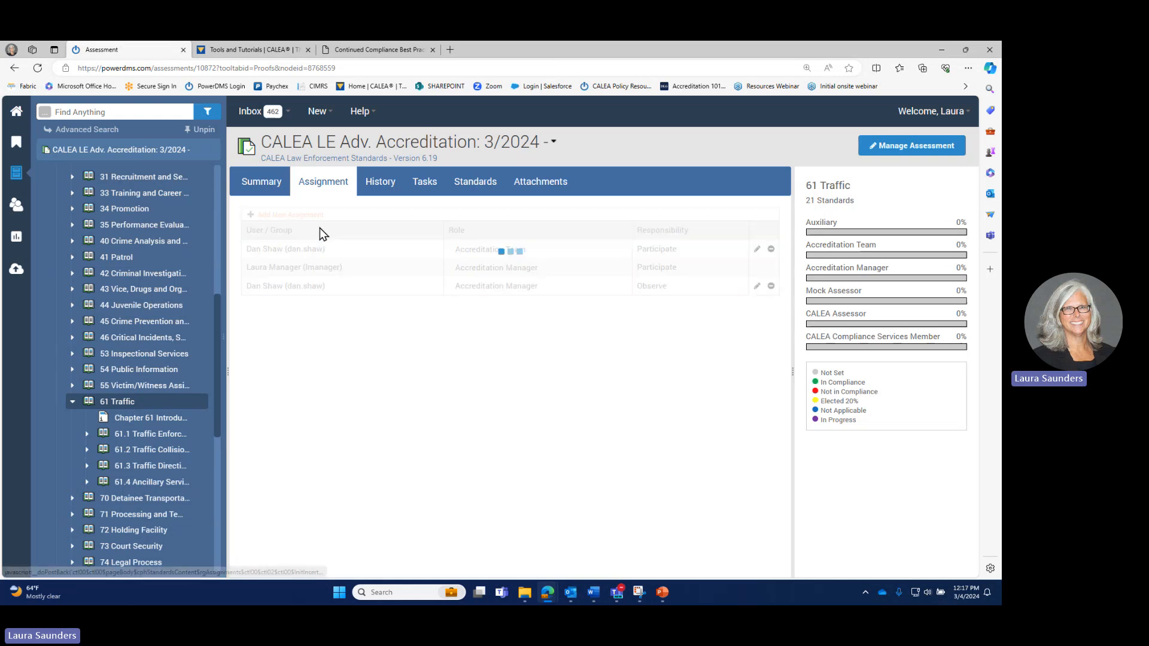
text(l)
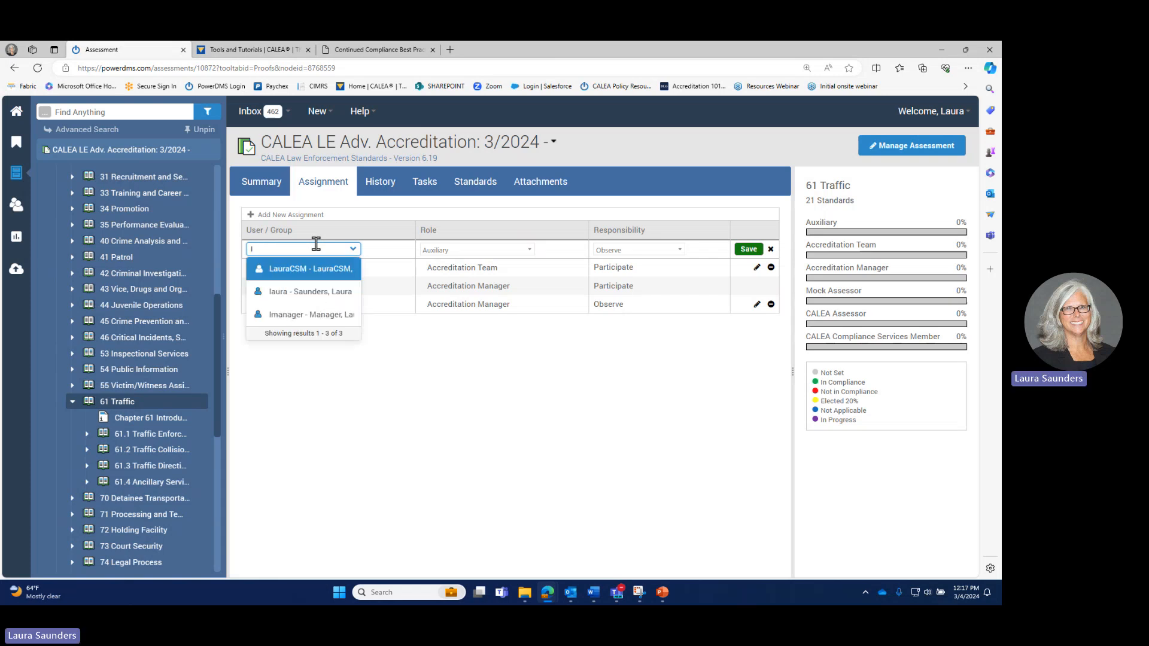
click(327, 314)
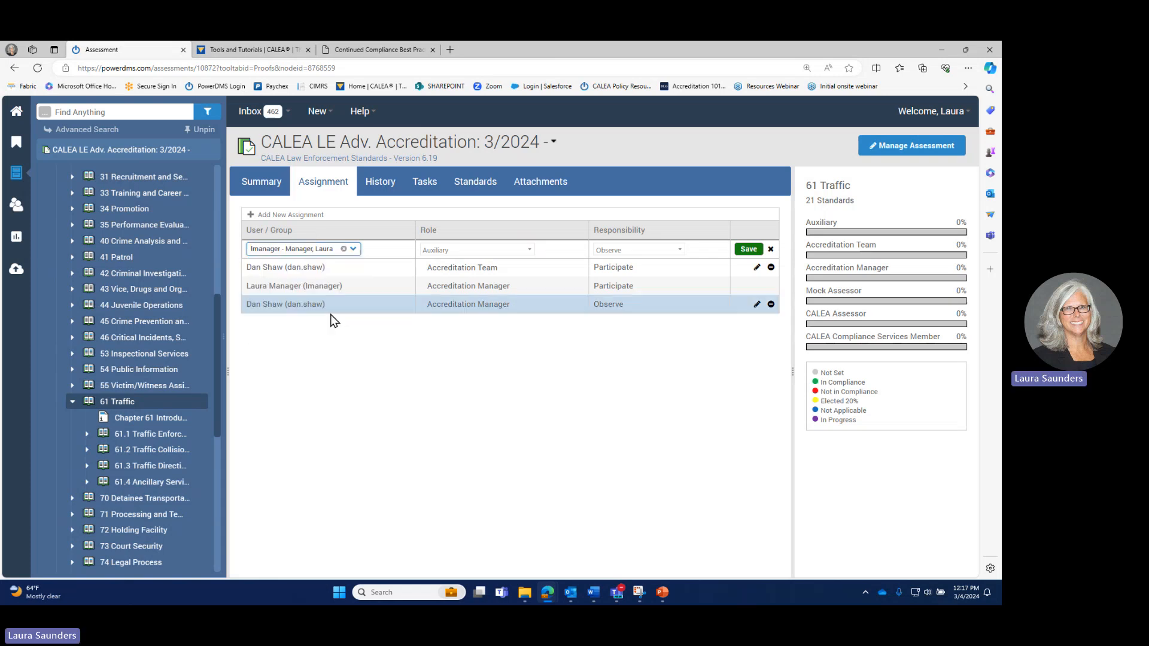
click(452, 250)
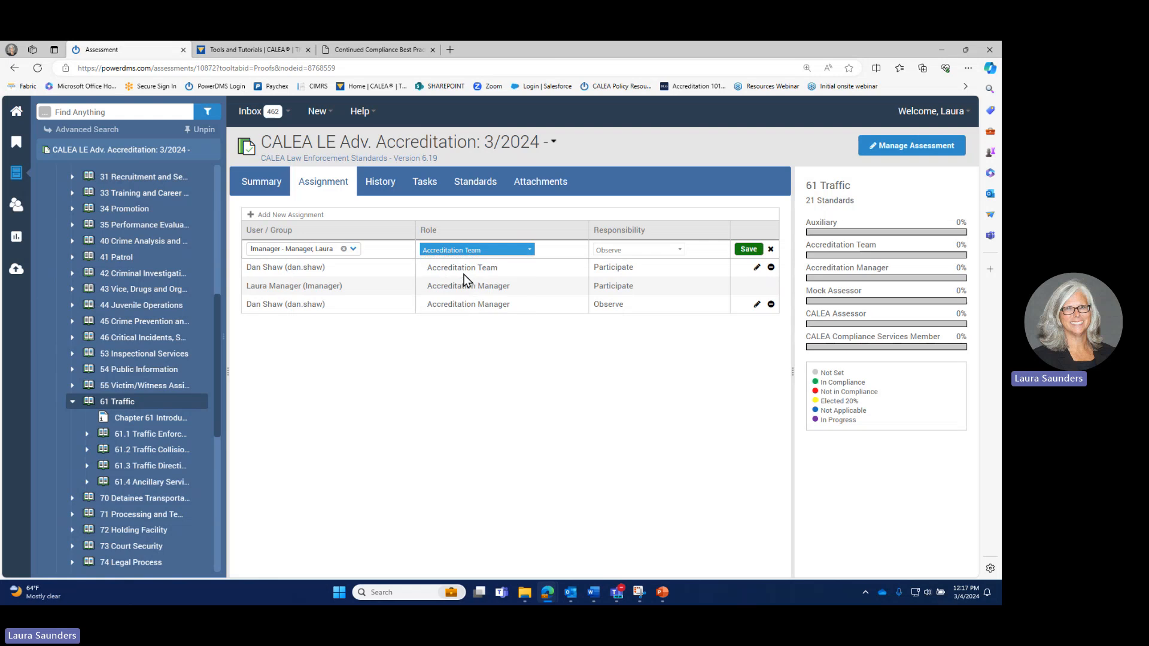
click(608, 251)
click(622, 273)
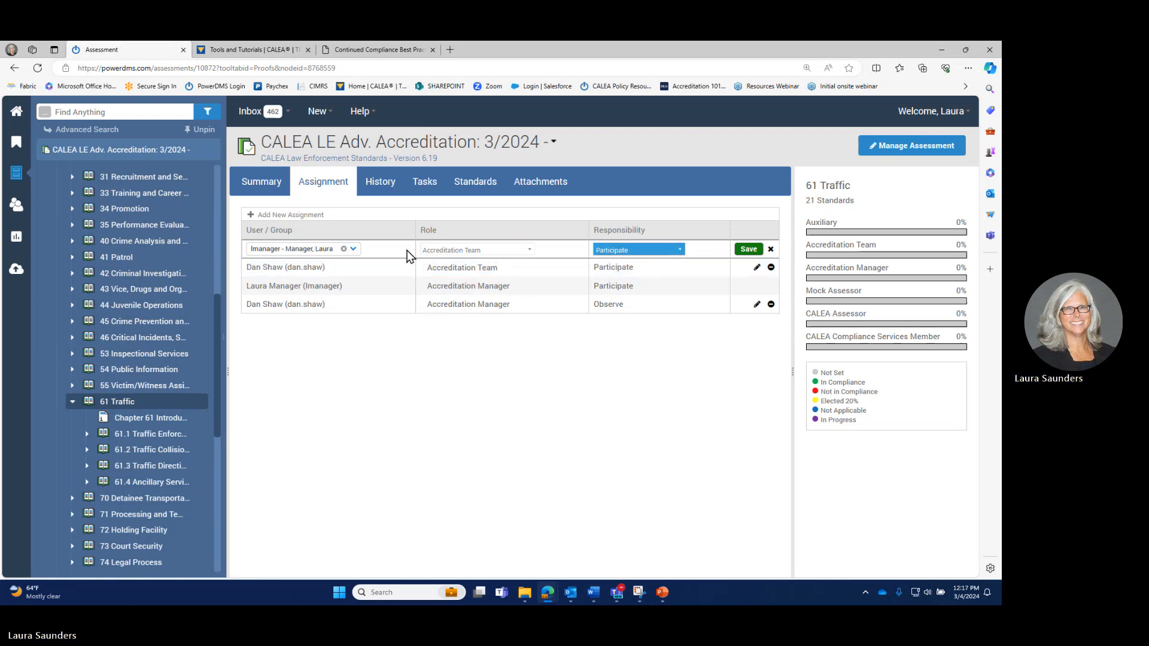
click(749, 249)
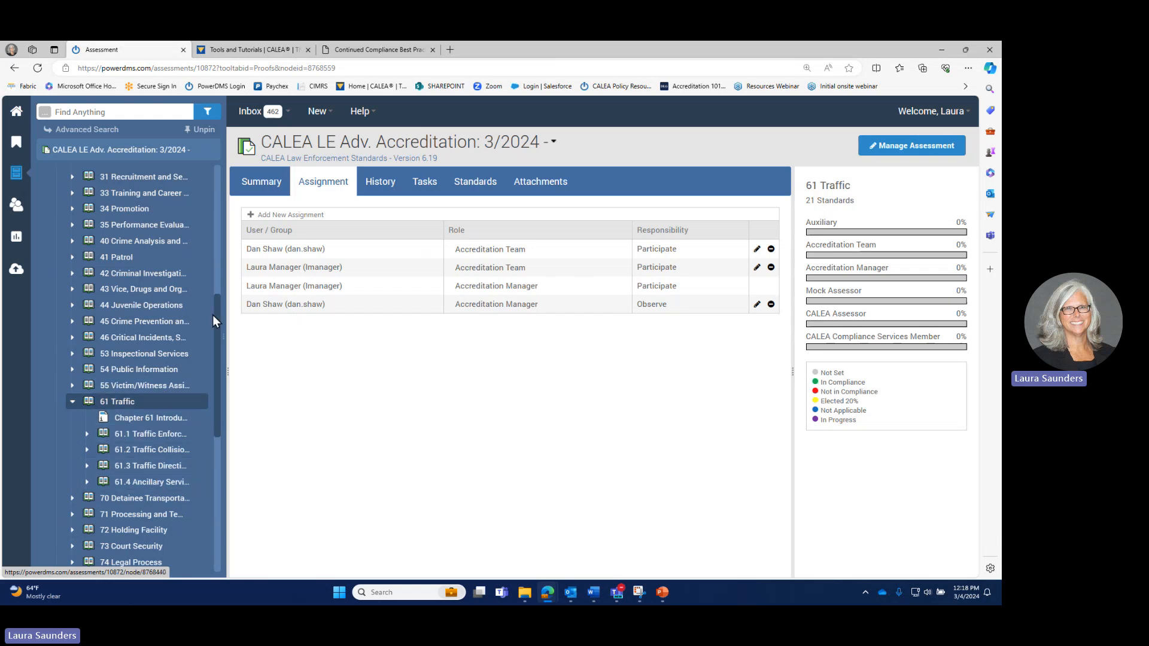
Expand section 61.1 Traffic Enforcement and view the assignments of standard 61.1.4 (LE1).
drag(220, 319, 217, 351)
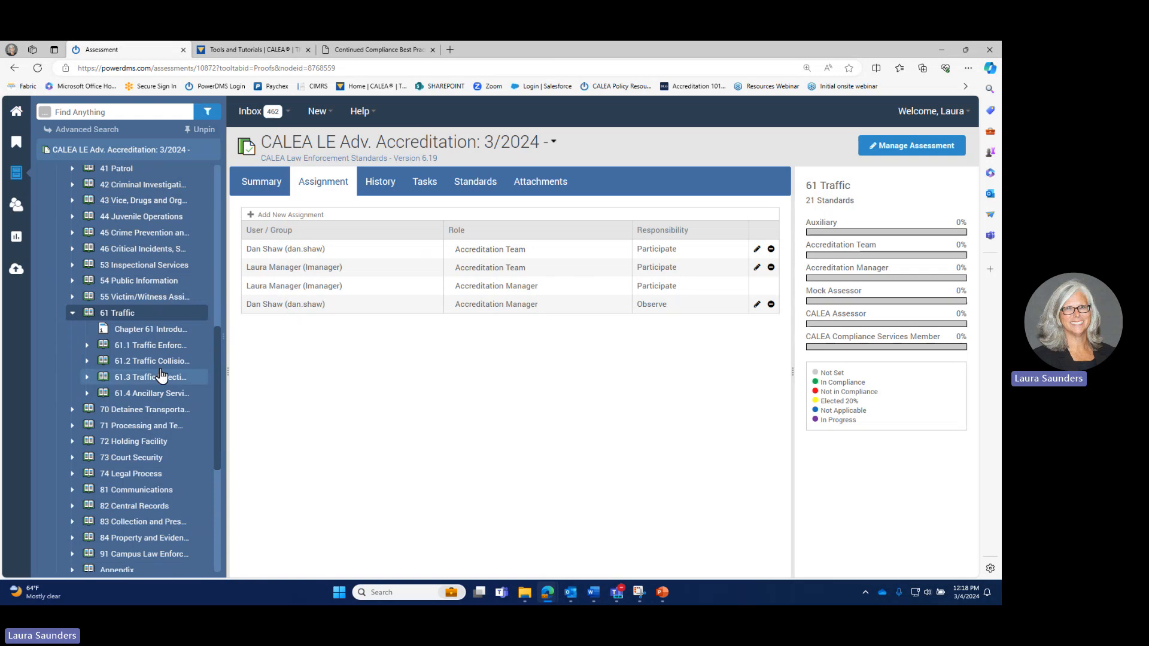
click(86, 347)
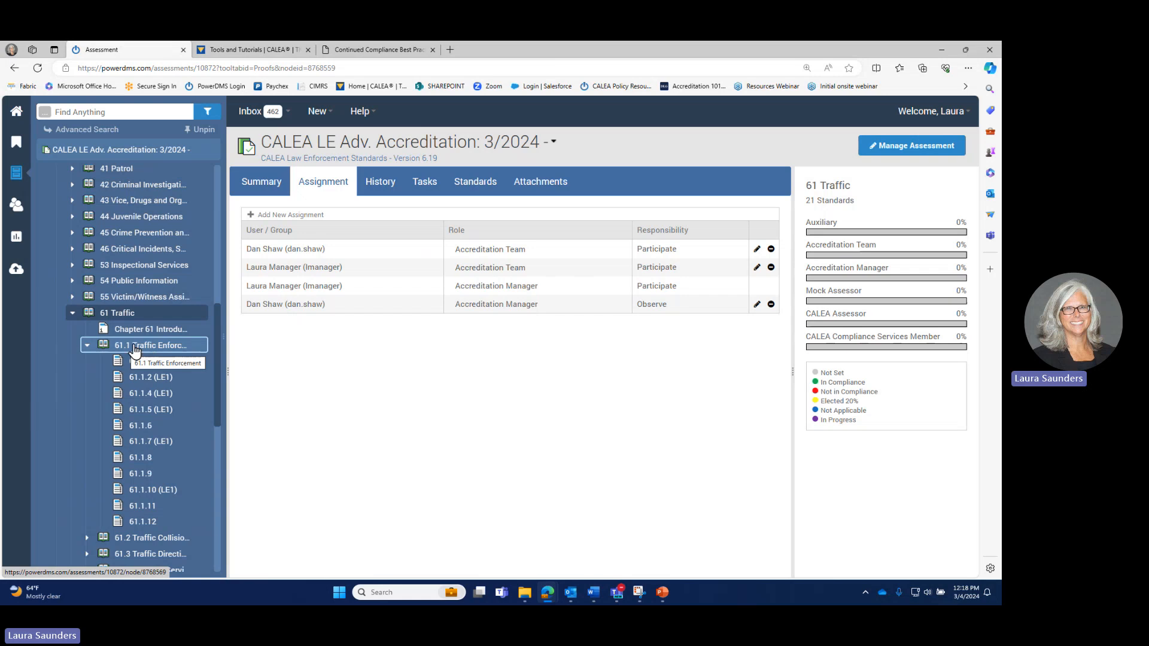
scroll(148, 355, down, 2)
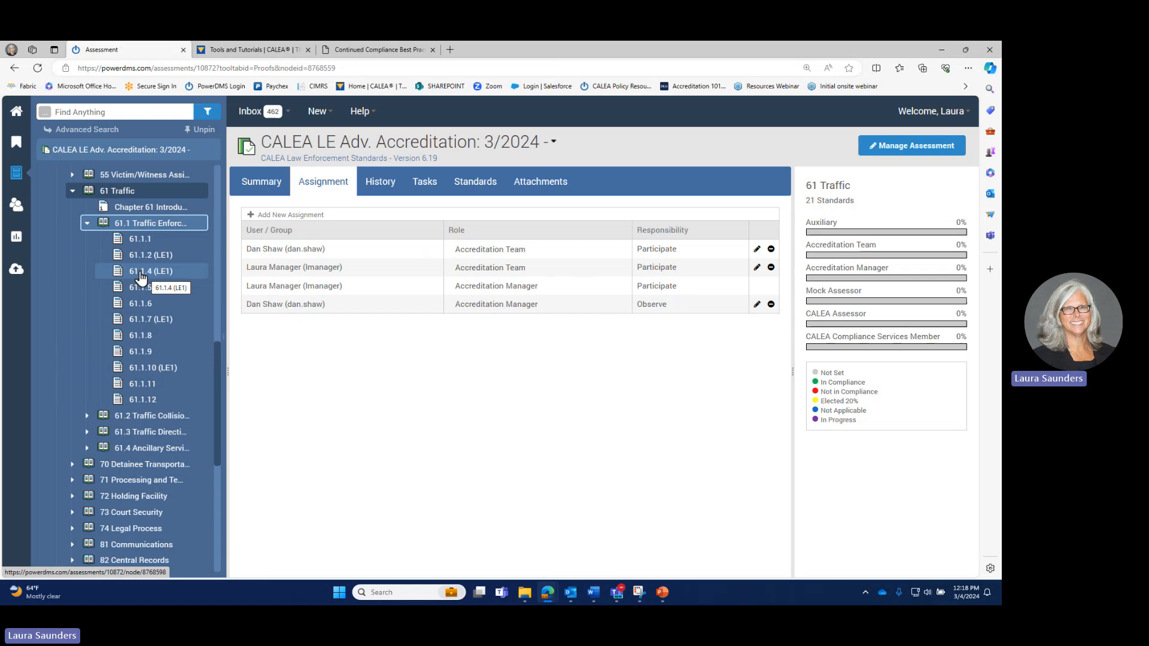
click(140, 276)
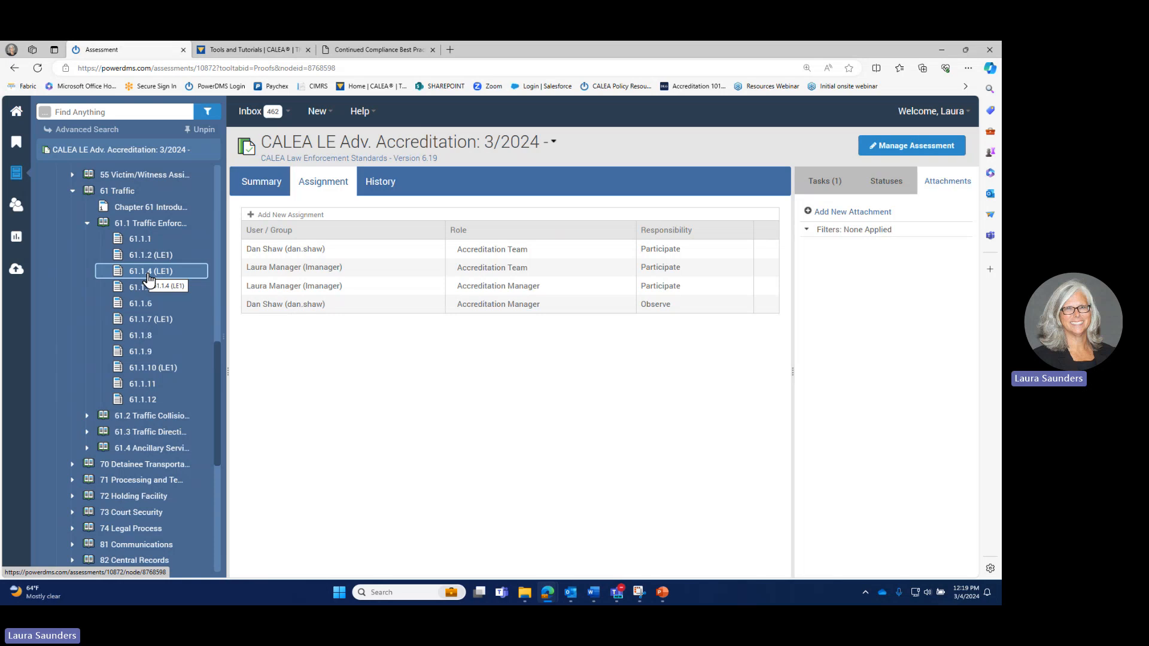
Return to the whole CALEA LE Adv. Accreditation assessment and review its assignments alongside the chapter list.
scroll(148, 274, up, 6)
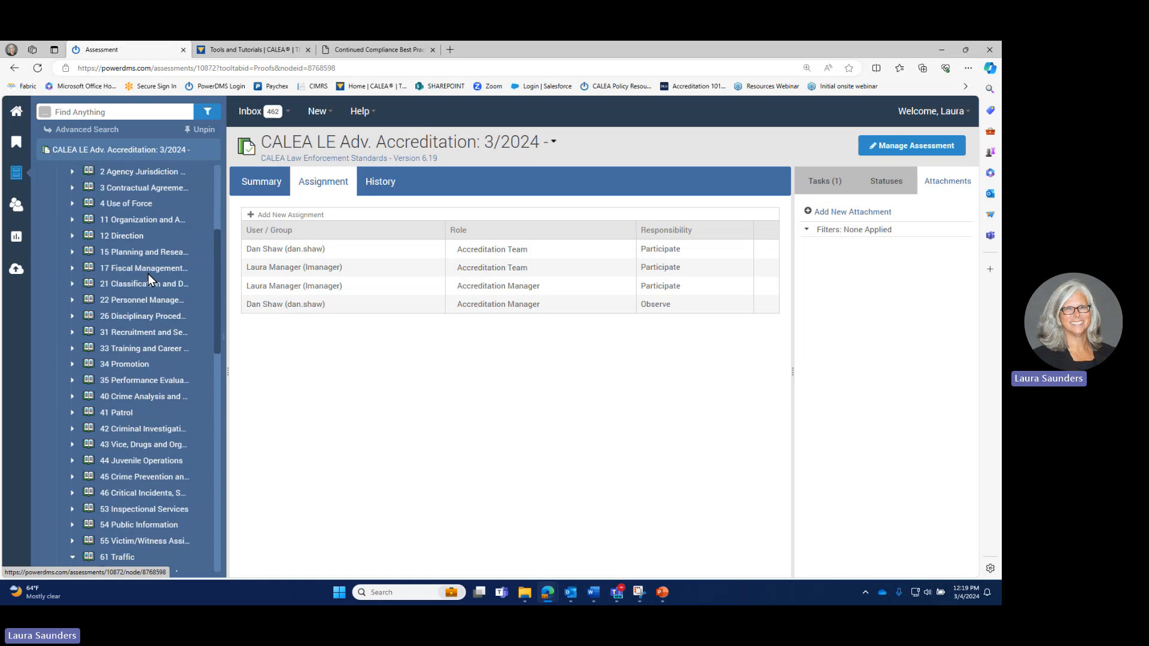
scroll(131, 357, up, 4)
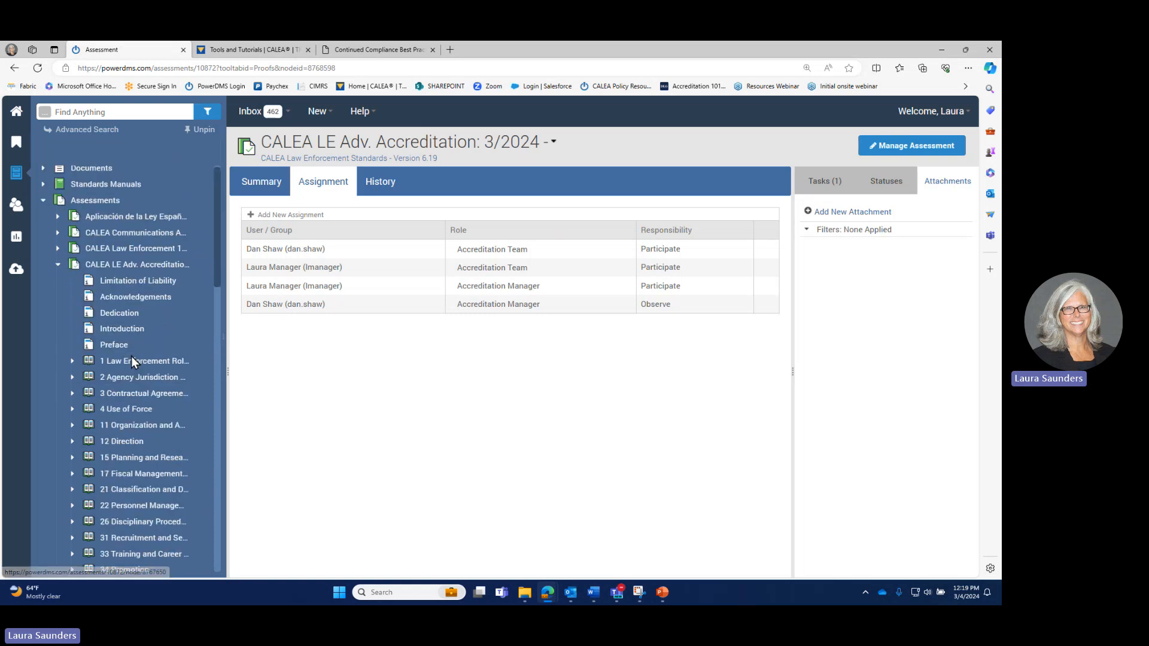
click(116, 274)
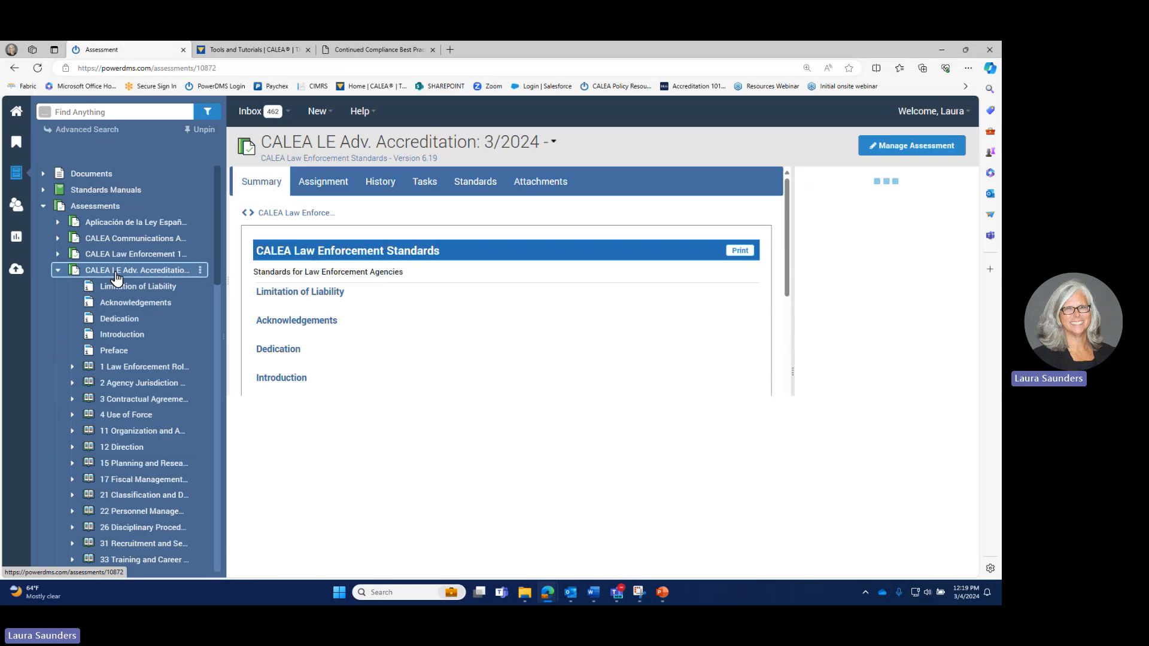
click(318, 183)
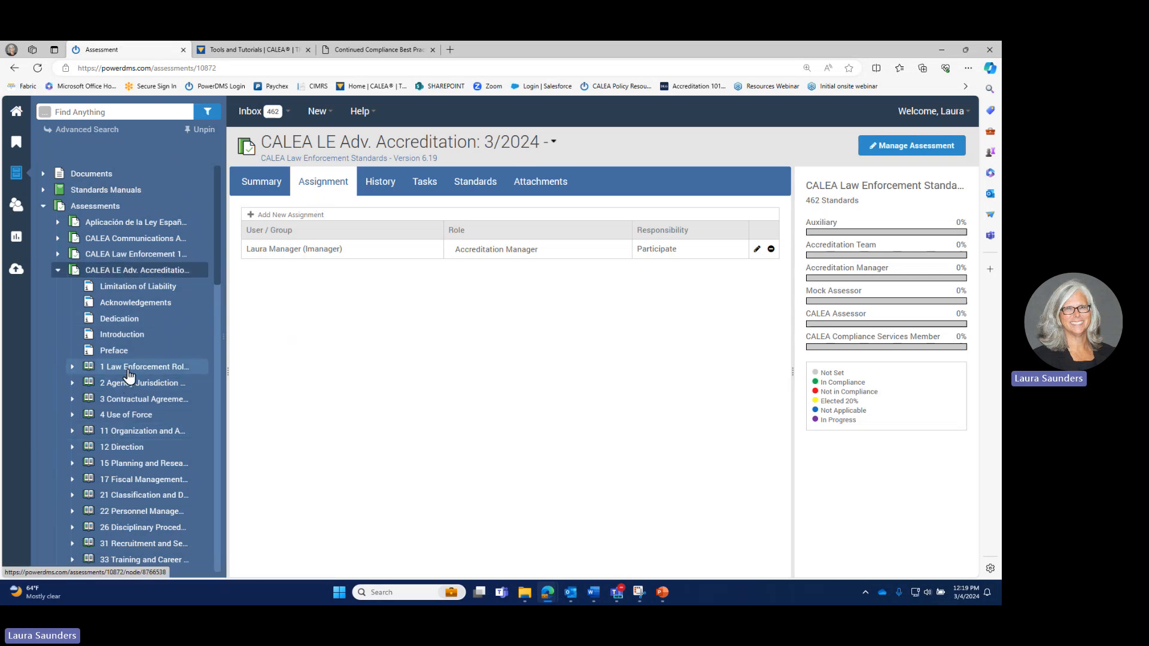
scroll(119, 377, down, 1)
scroll(121, 389, down, 6)
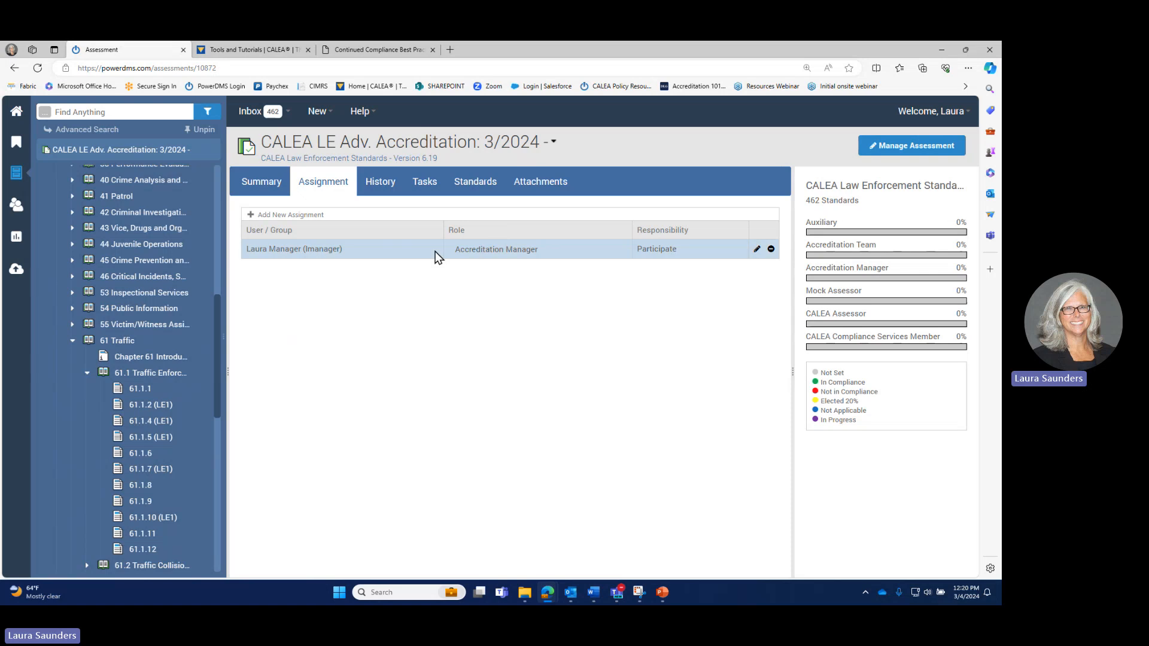
scroll(162, 288, up, 6)
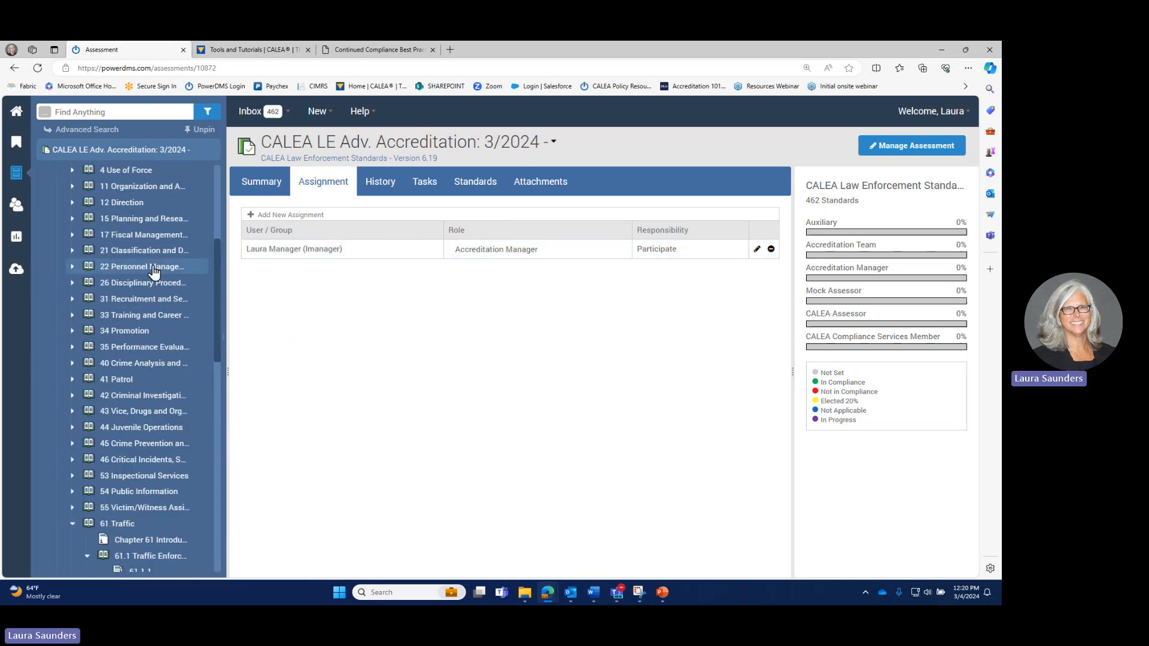
click(135, 210)
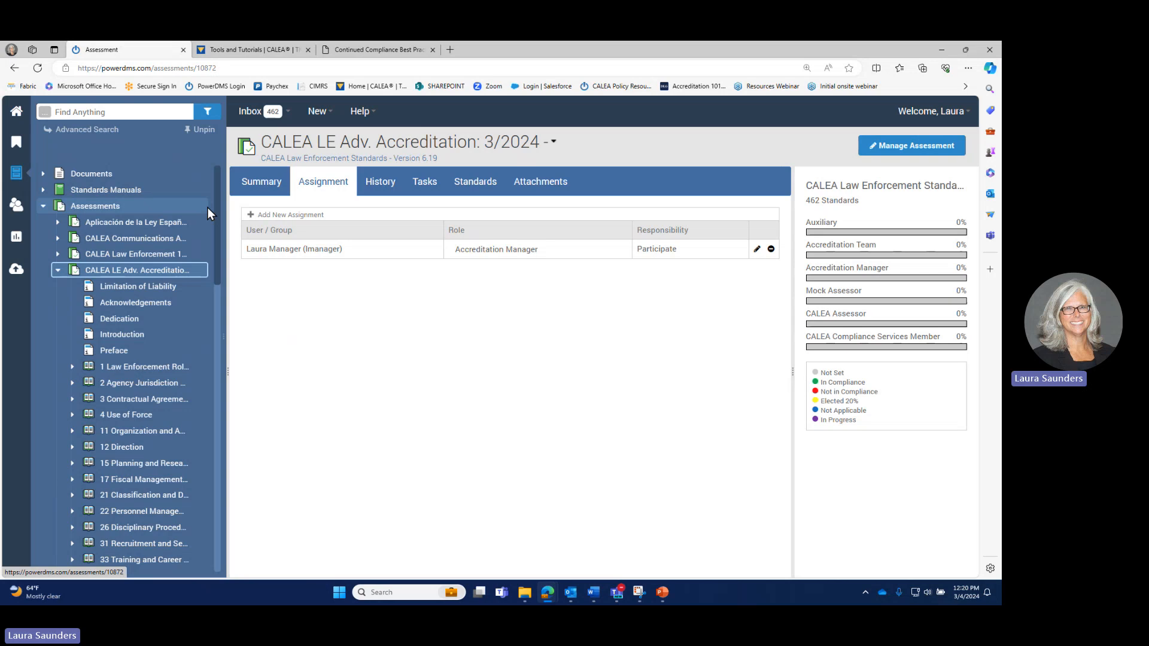
Show the available help resources for PowerDMS.
click(359, 114)
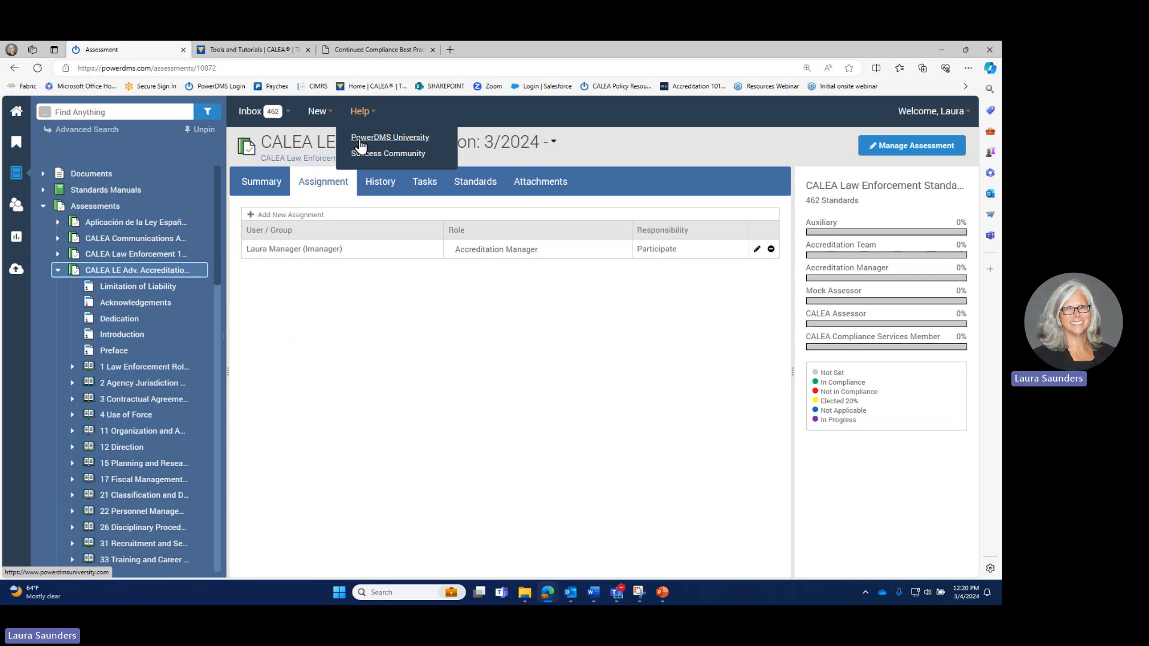
mouse_move(364, 49)
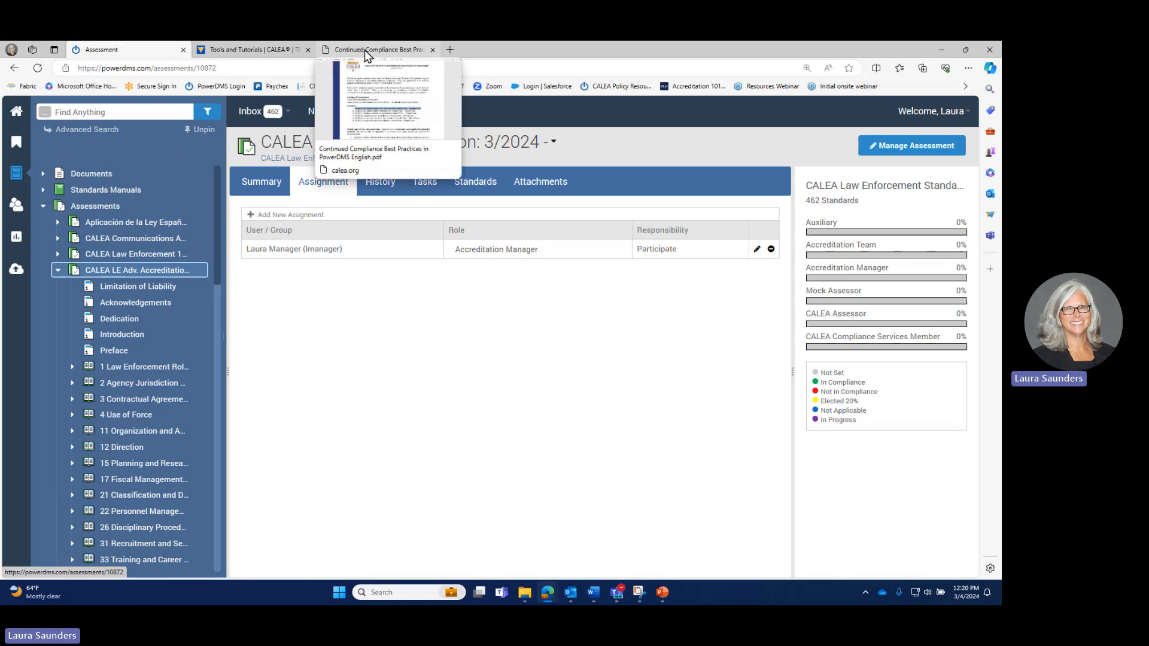